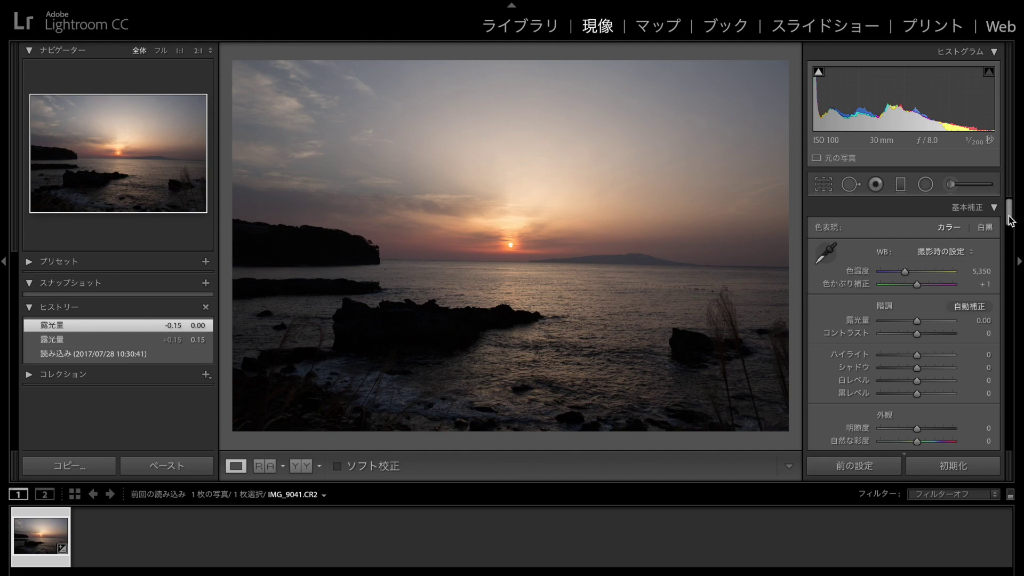
# Enable Remove Chromatic Aberration and the Tamron lens profile correction, comparing the profile off and on.
pyautogui.moveTo(1010, 219)
pyautogui.mouseDown()
pyautogui.moveTo(1010, 338)
pyautogui.moveTo(1016, 178)
pyautogui.mouseUp()
pyautogui.moveTo(1010, 213); pyautogui.dragTo(1010, 367)
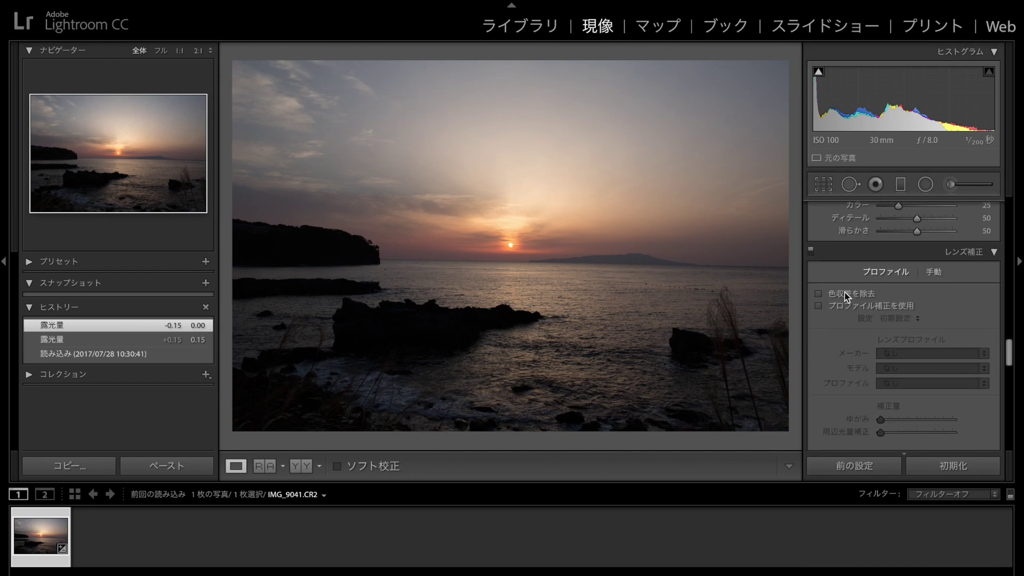
pyautogui.click(846, 294)
pyautogui.click(837, 307)
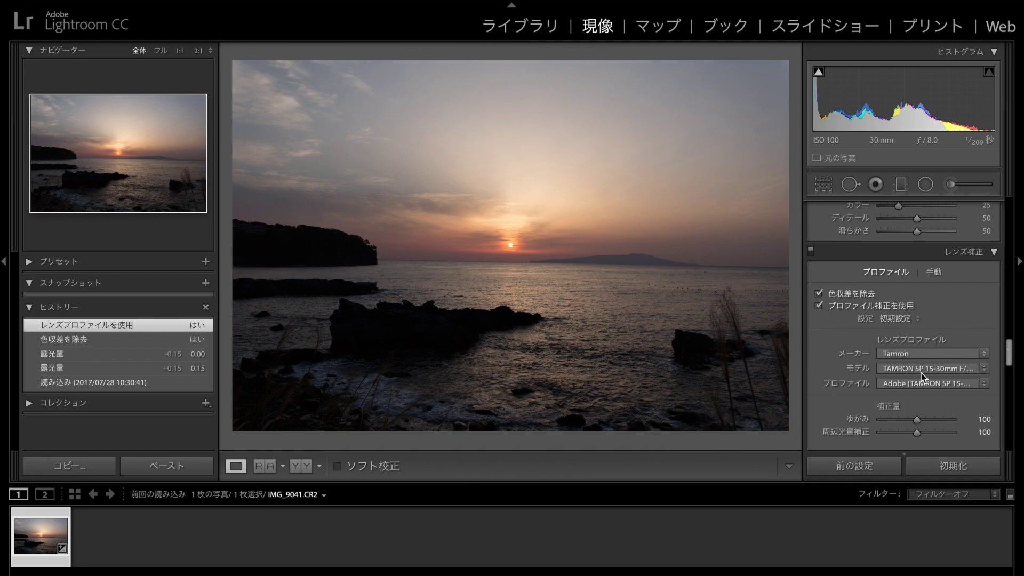
pyautogui.click(820, 308)
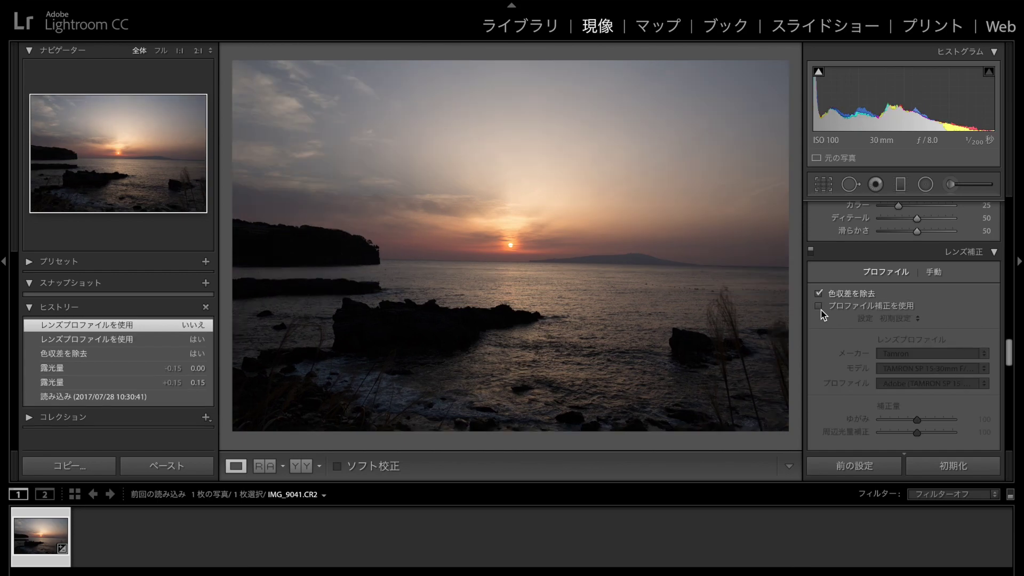
pyautogui.click(820, 307)
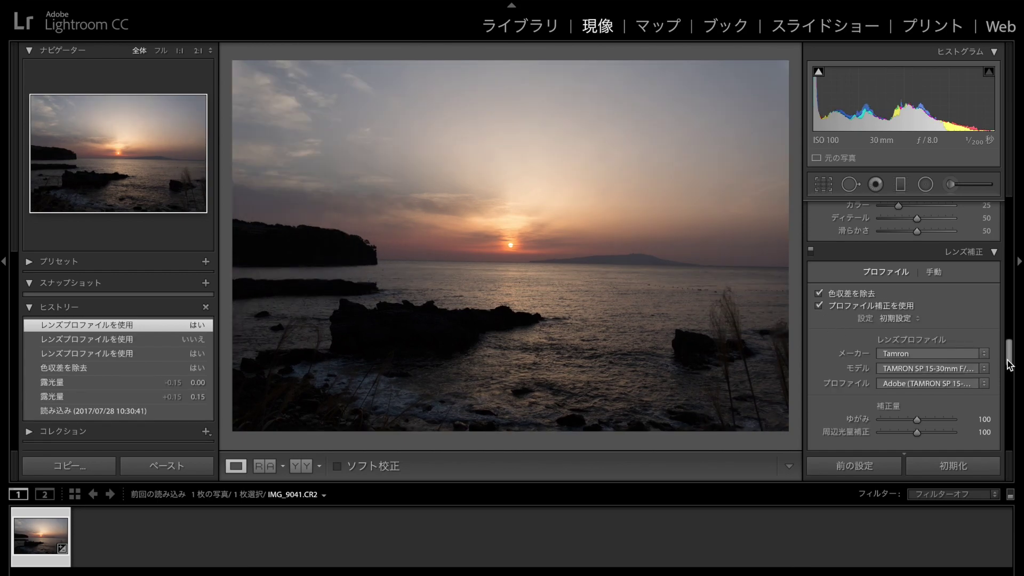
pyautogui.moveTo(1008, 353); pyautogui.dragTo(1021, 178)
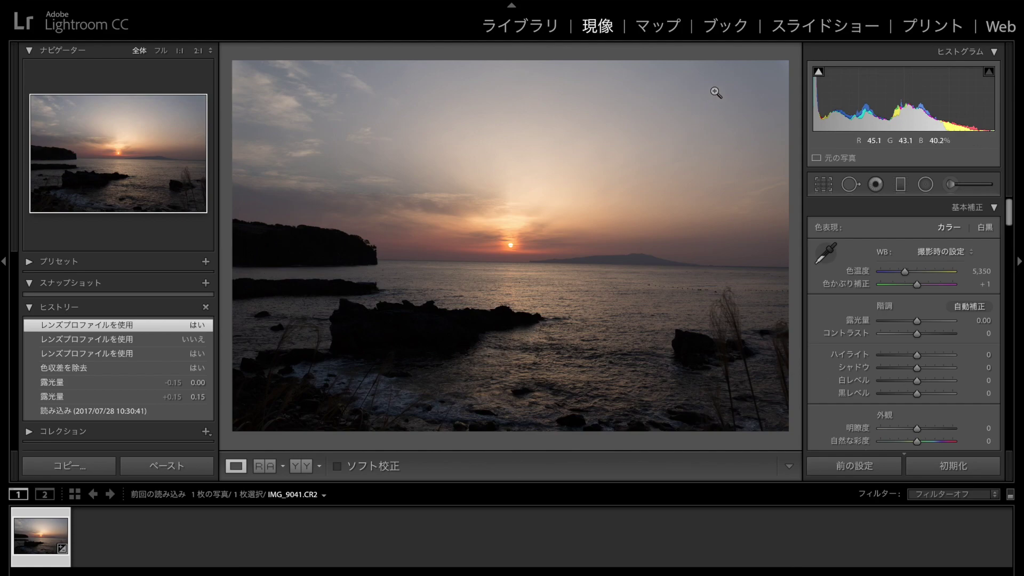
# Check the histogram's shadow clipping warning, then raise Shadows to +100.
pyautogui.click(819, 72)
pyautogui.click(818, 71)
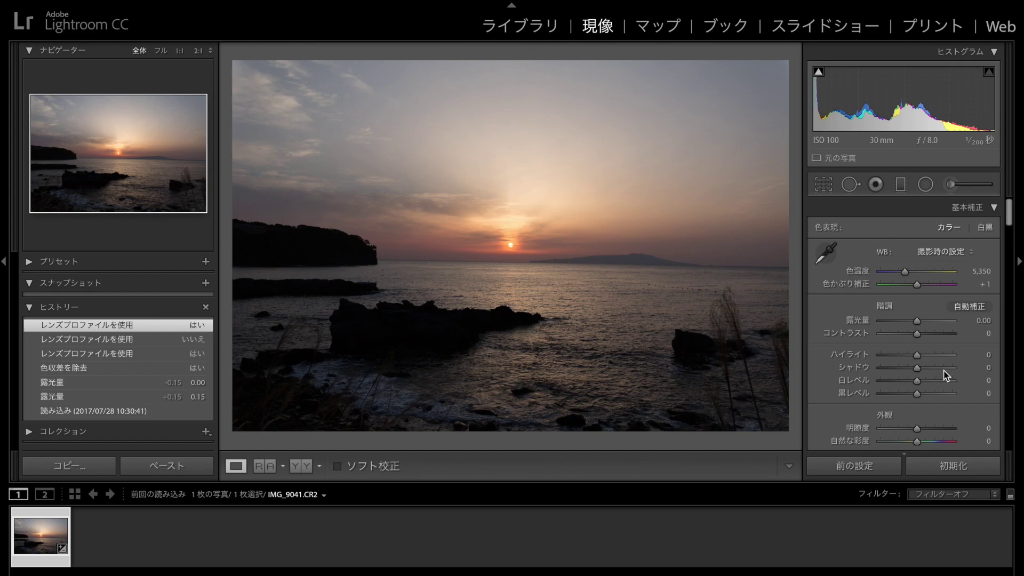
pyautogui.click(954, 368)
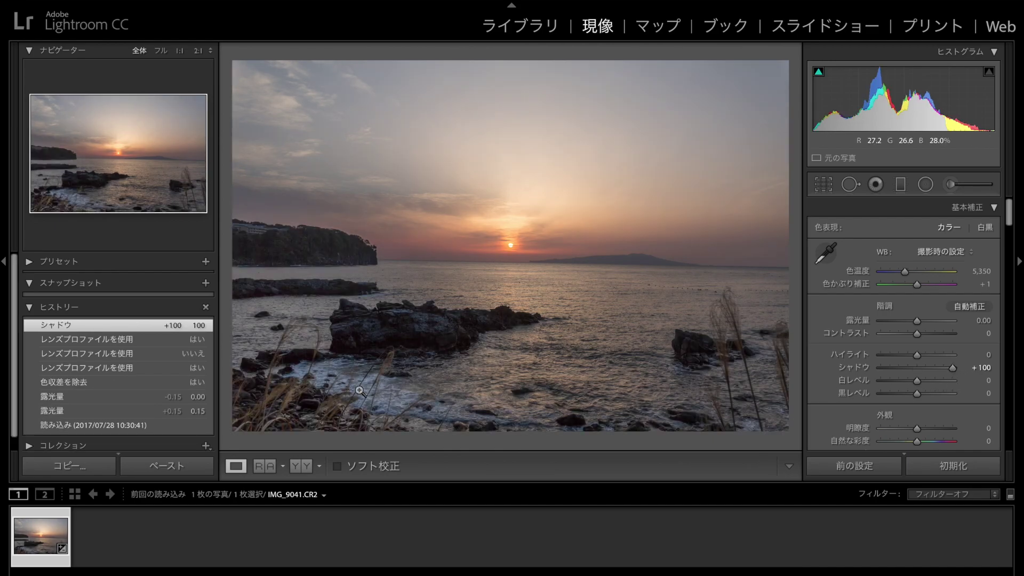
# Inspect the rocks at 1:1 for noise and pull Shadows back to +46.
pyautogui.click(417, 335)
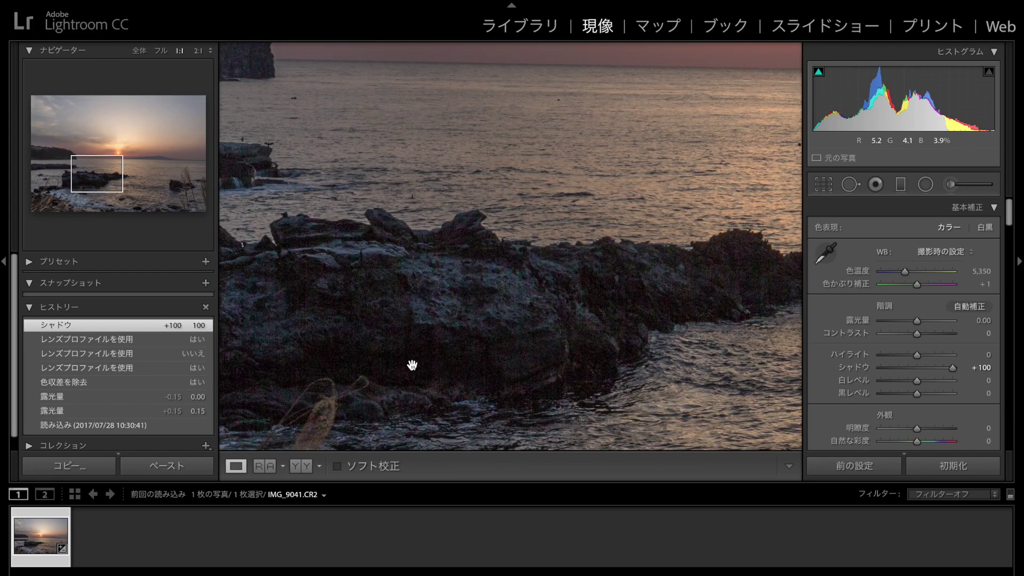
pyautogui.moveTo(336, 359); pyautogui.dragTo(464, 299)
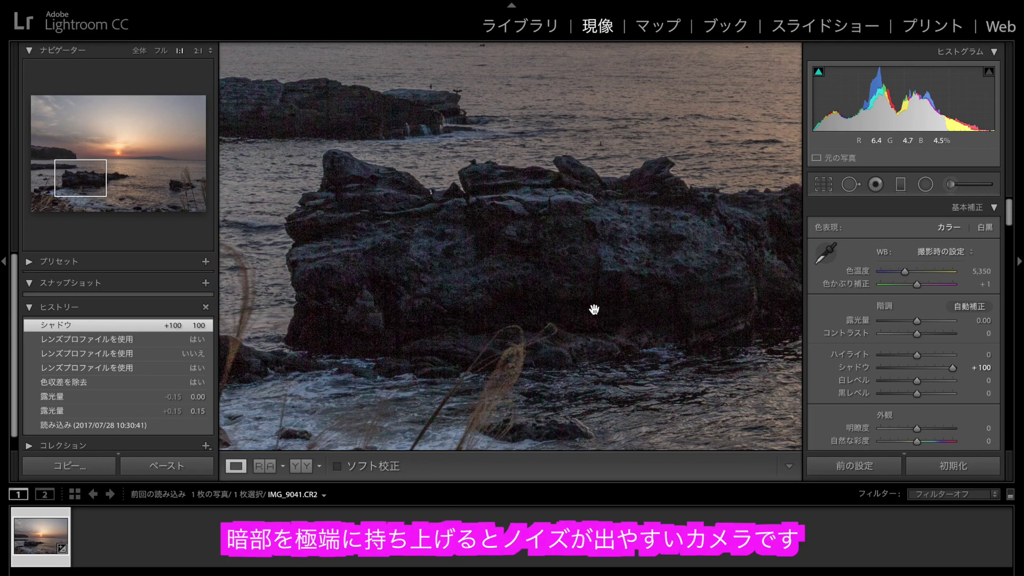
pyautogui.click(932, 369)
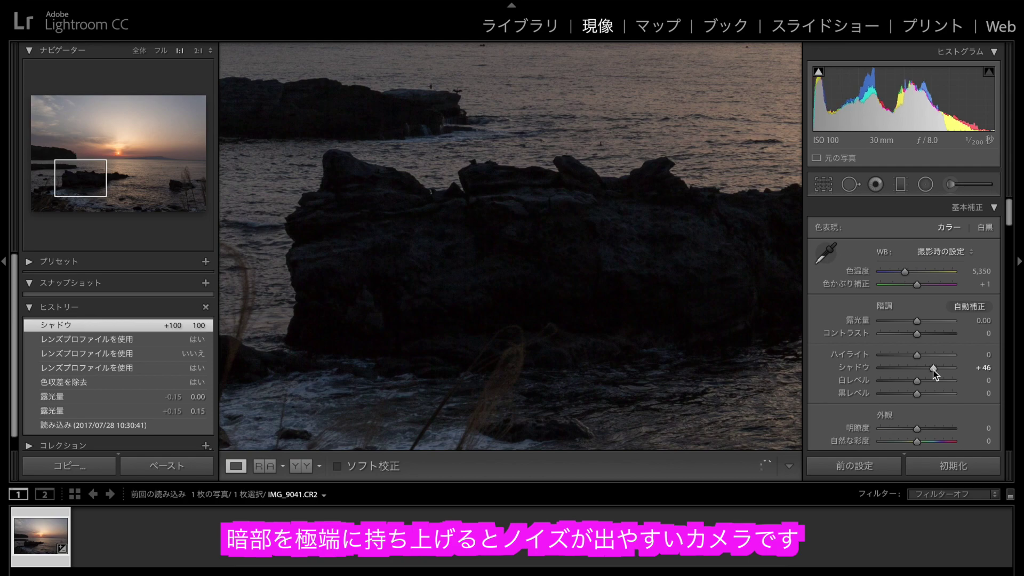
pyautogui.moveTo(932, 370); pyautogui.dragTo(934, 369)
pyautogui.click(560, 268)
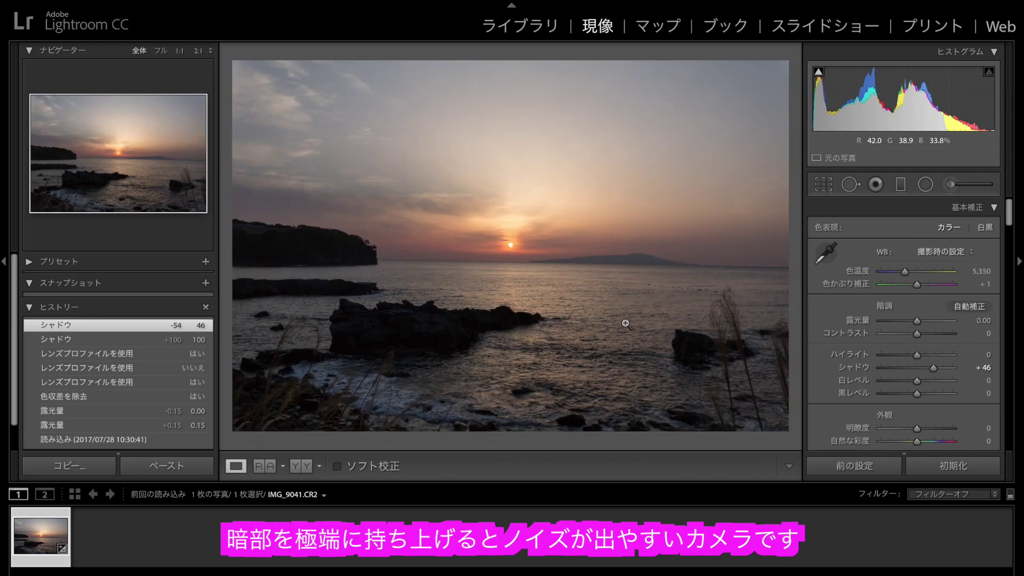
# Set Highlights to -16 and Whites to +27, comparing the Whites change in History.
pyautogui.click(884, 355)
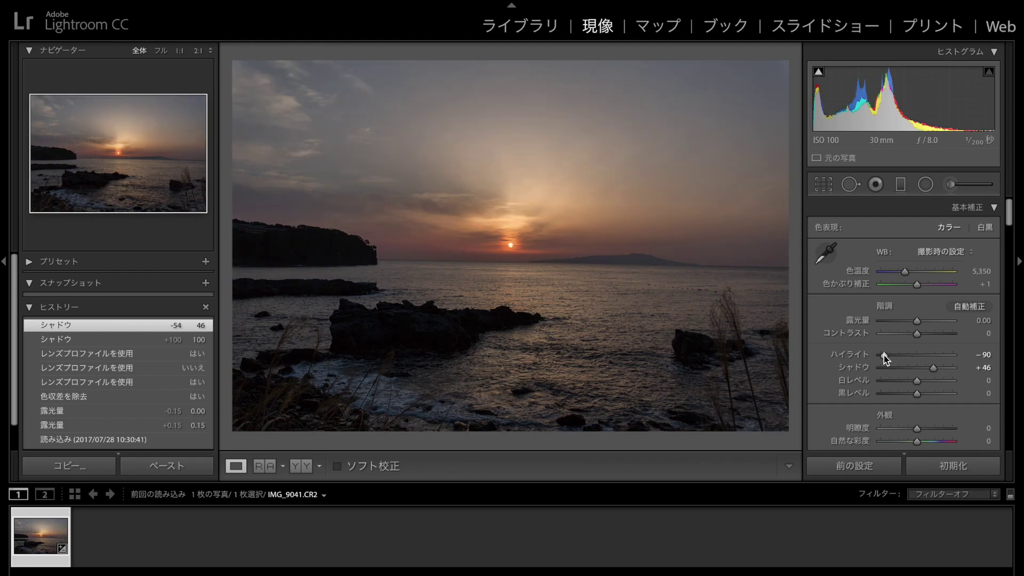
pyautogui.moveTo(884, 355); pyautogui.dragTo(911, 360)
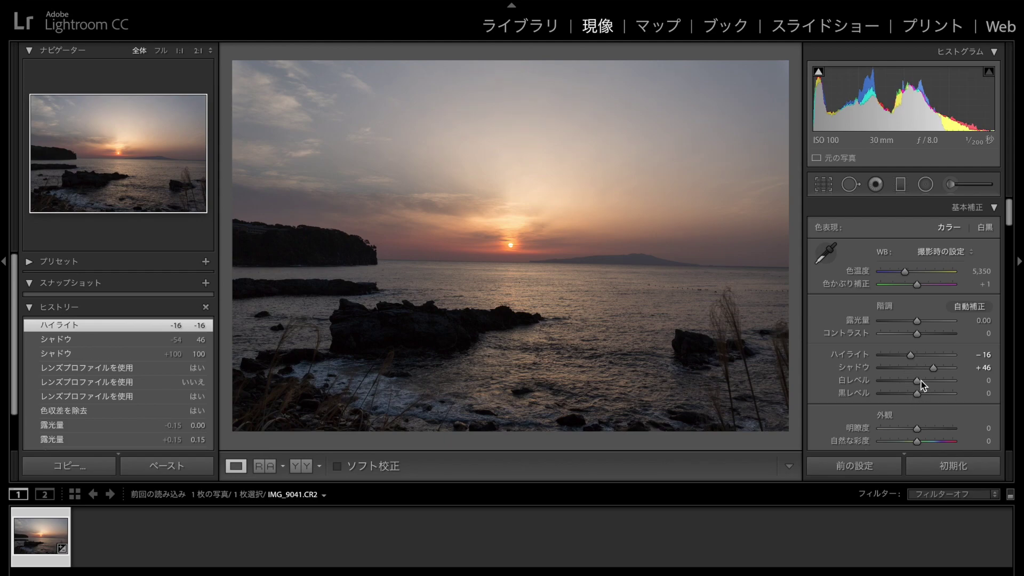
pyautogui.moveTo(917, 382); pyautogui.dragTo(919, 380)
pyautogui.moveTo(919, 381); pyautogui.dragTo(927, 382)
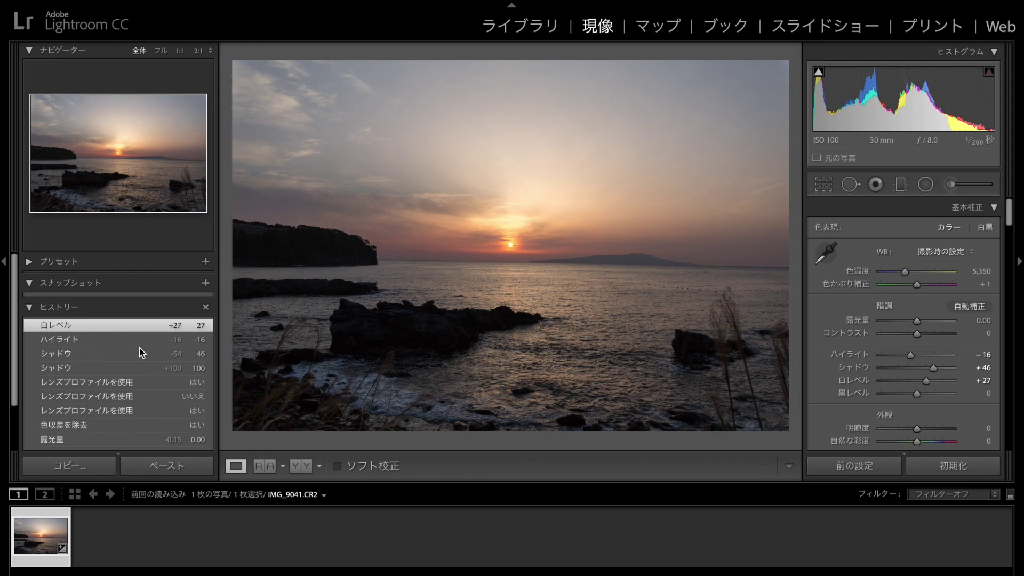
pyautogui.click(136, 337)
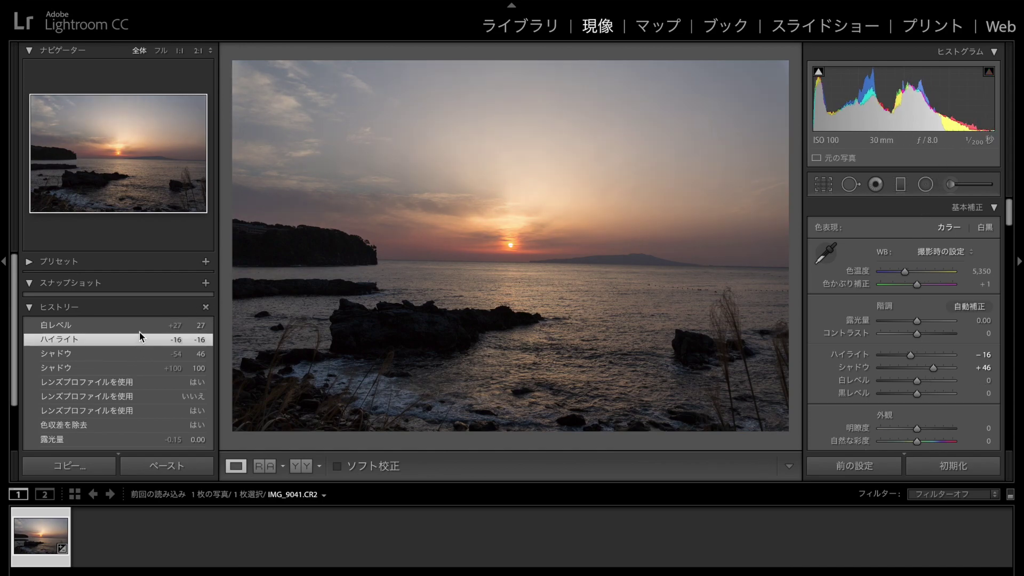
pyautogui.click(139, 326)
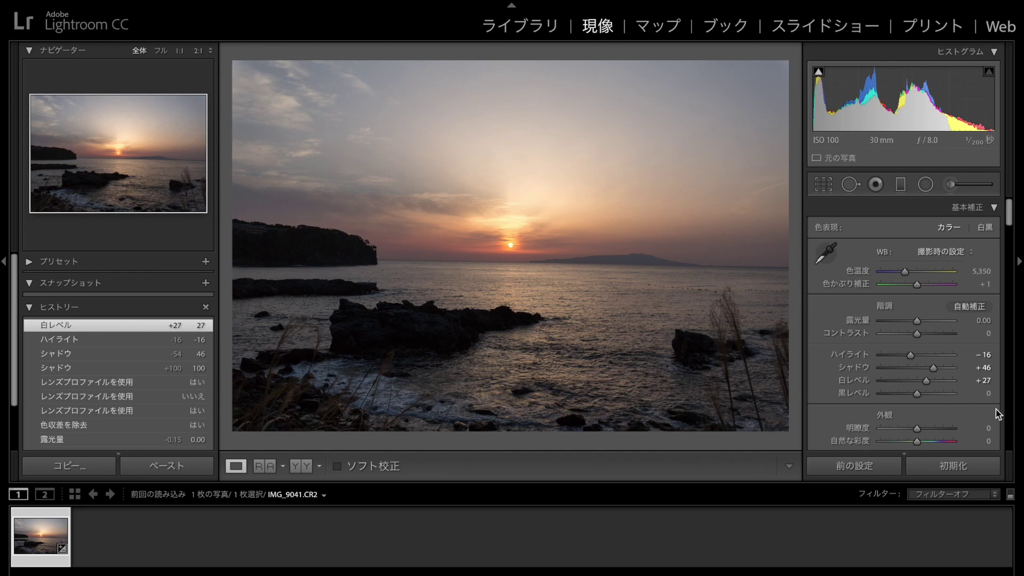
# Set Blacks to -7 using the arrow keys.
pyautogui.click(982, 395)
pyautogui.press('Down')
pyautogui.press('Down')
pyautogui.press('Up')
pyautogui.press('Up')
pyautogui.press('Up')
pyautogui.press('Up')
pyautogui.press('Up')
pyautogui.press('Up')
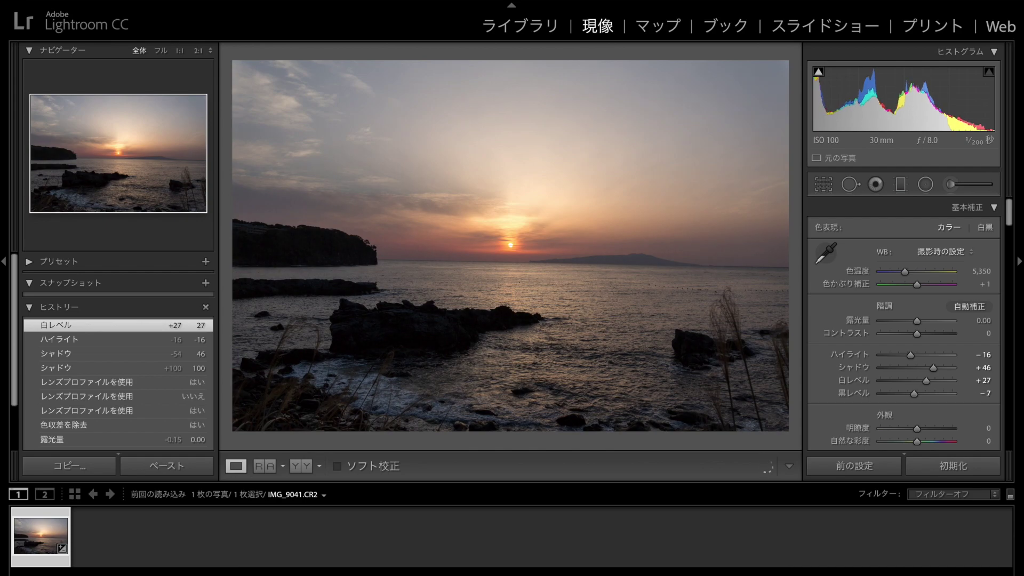
pyautogui.press('Up')
pyautogui.press('Up')
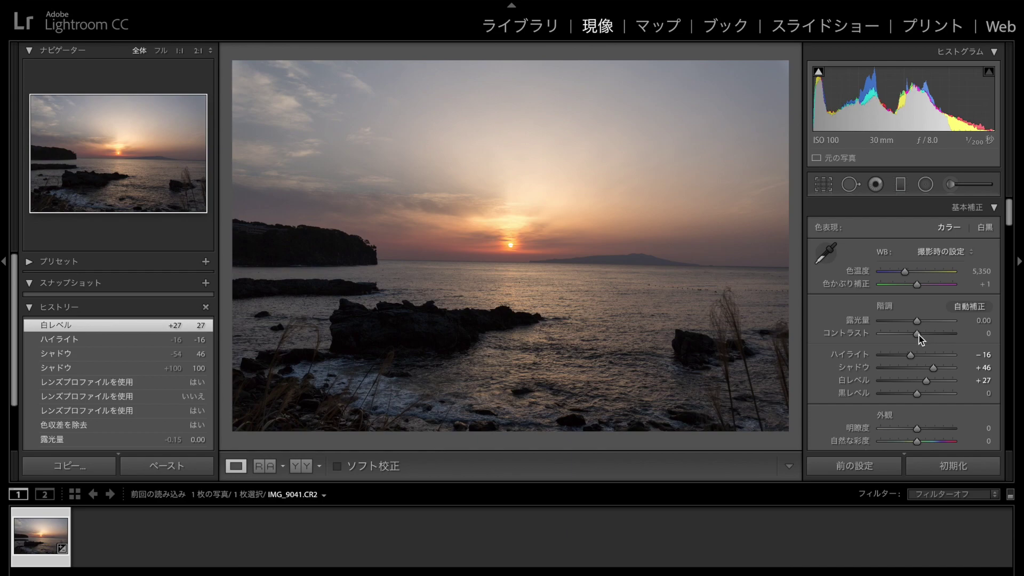
# Set Contrast to +21 and Exposure to +0.16.
pyautogui.moveTo(917, 334)
pyautogui.mouseDown()
pyautogui.moveTo(936, 337)
pyautogui.moveTo(925, 339)
pyautogui.mouseUp()
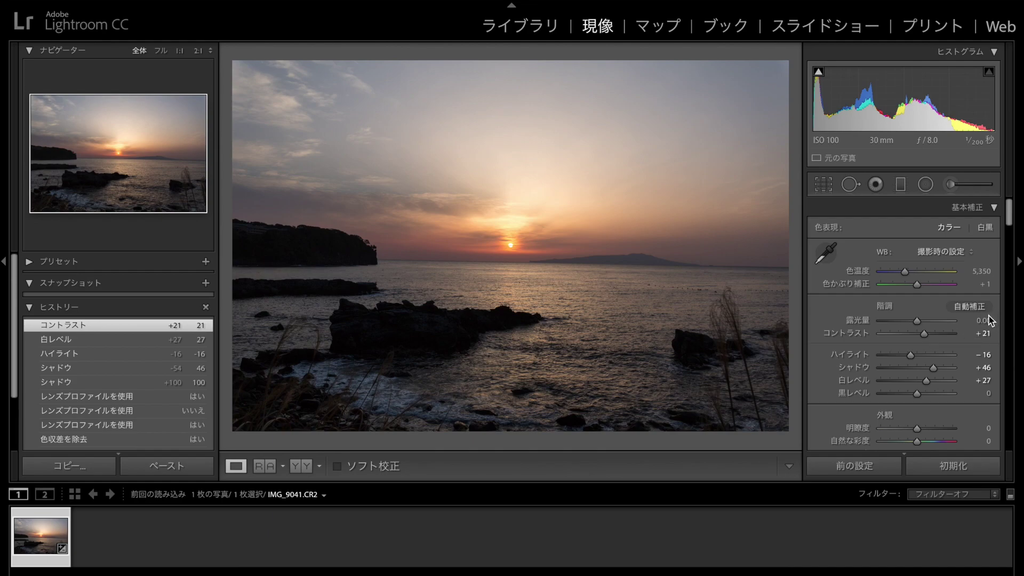
pyautogui.moveTo(980, 323); pyautogui.dragTo(990, 323)
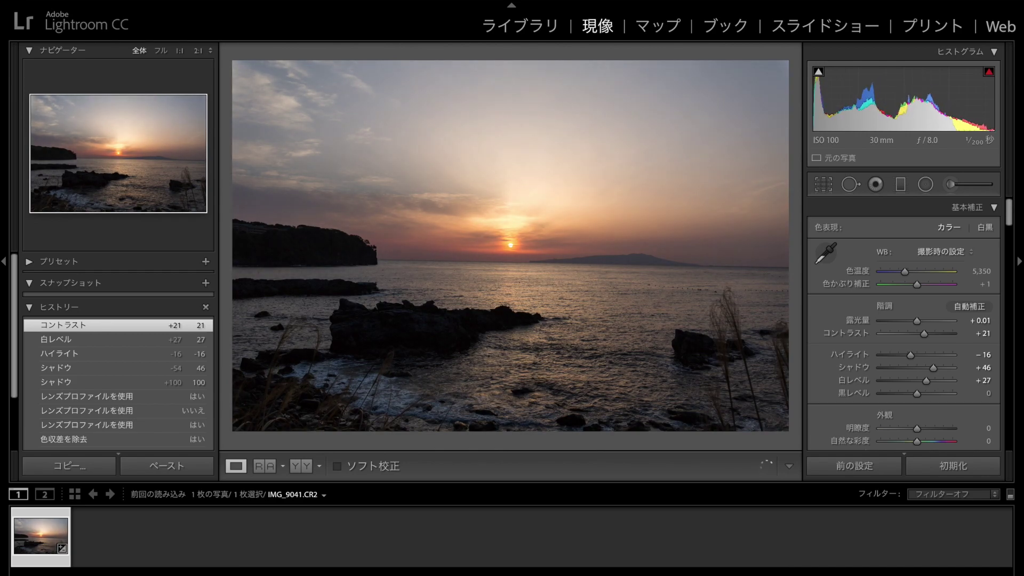
pyautogui.moveTo(990, 322); pyautogui.dragTo(985, 322)
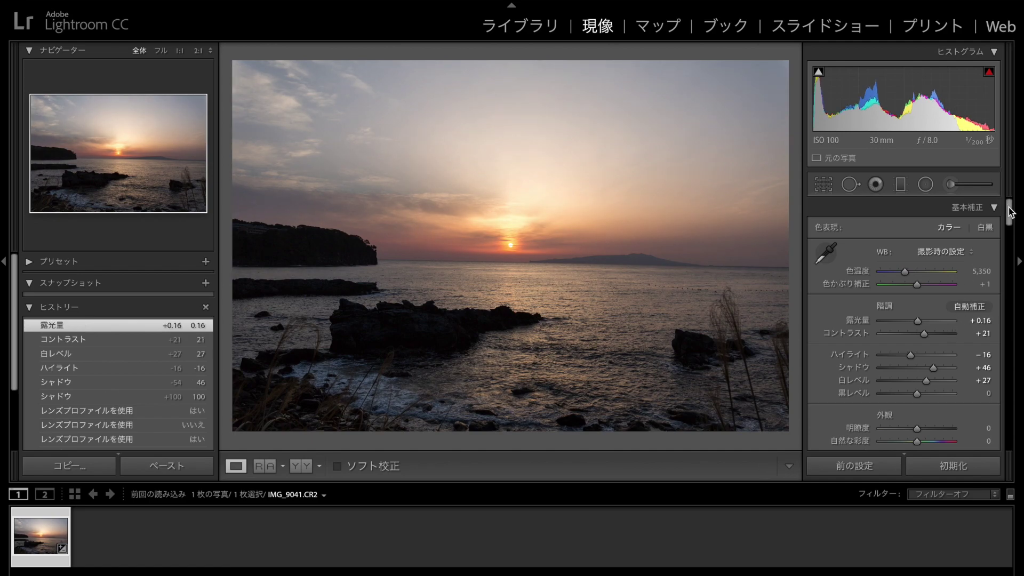
pyautogui.moveTo(1010, 212); pyautogui.dragTo(1009, 169)
pyautogui.click(980, 272)
pyautogui.write('5266')
pyautogui.press('Return')
pyautogui.moveTo(904, 271); pyautogui.dragTo(904, 272)
pyautogui.click(981, 271)
pyautogui.write('5343')
pyautogui.press('Return')
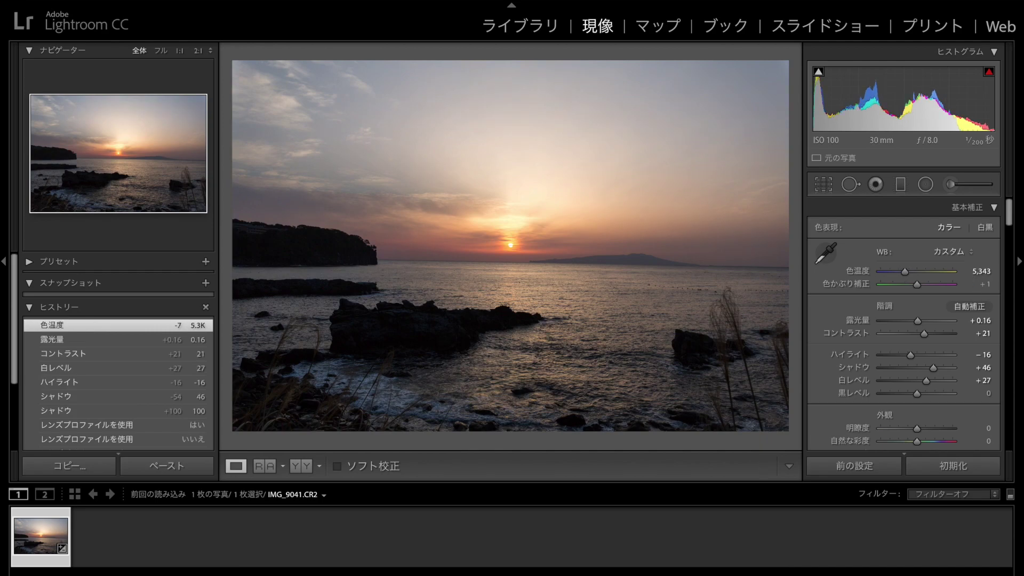
pyautogui.press('Up')
pyautogui.press('Up')
pyautogui.press('Up')
pyautogui.press('Up')
pyautogui.press('Up')
pyautogui.press('Up')
pyautogui.press('Up')
pyautogui.press('Up')
pyautogui.press('Up')
pyautogui.press('Up')
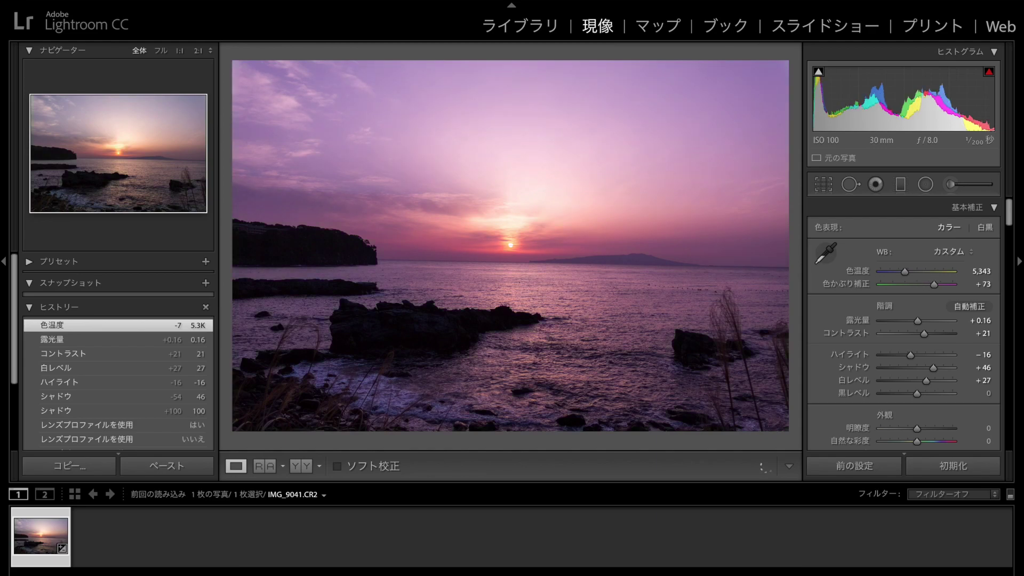
pyautogui.press('Down')
pyautogui.press('Down')
pyautogui.press('Down')
pyautogui.press('Down')
pyautogui.press('Down')
pyautogui.press('Down')
pyautogui.press('Down')
pyautogui.press('Down')
pyautogui.press('Down')
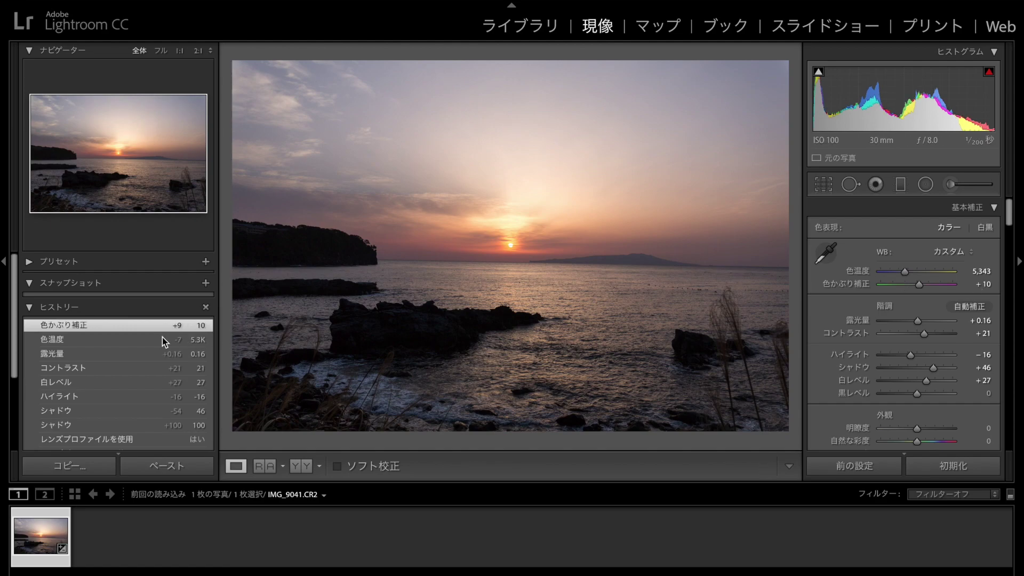
pyautogui.click(162, 339)
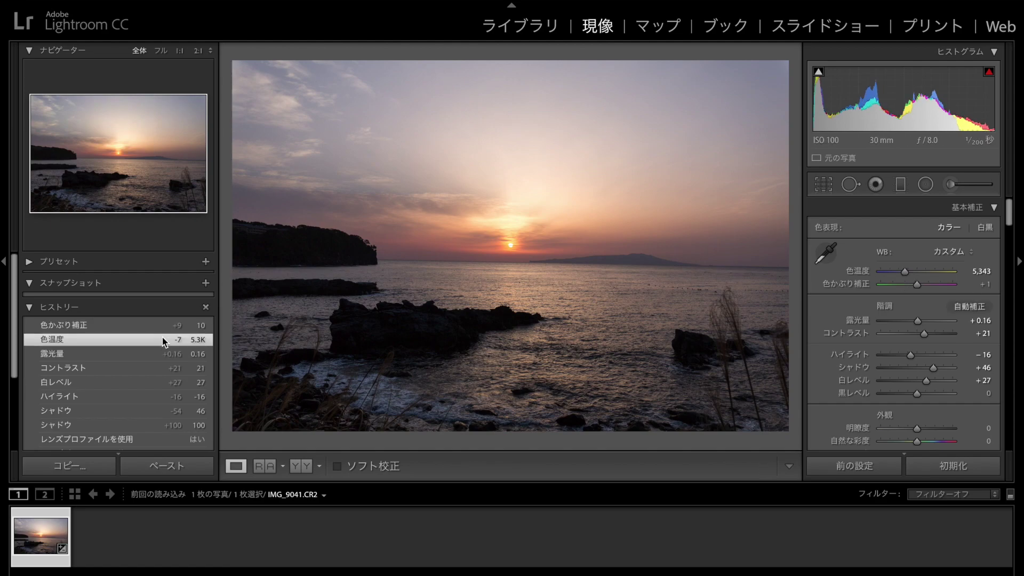
pyautogui.click(162, 327)
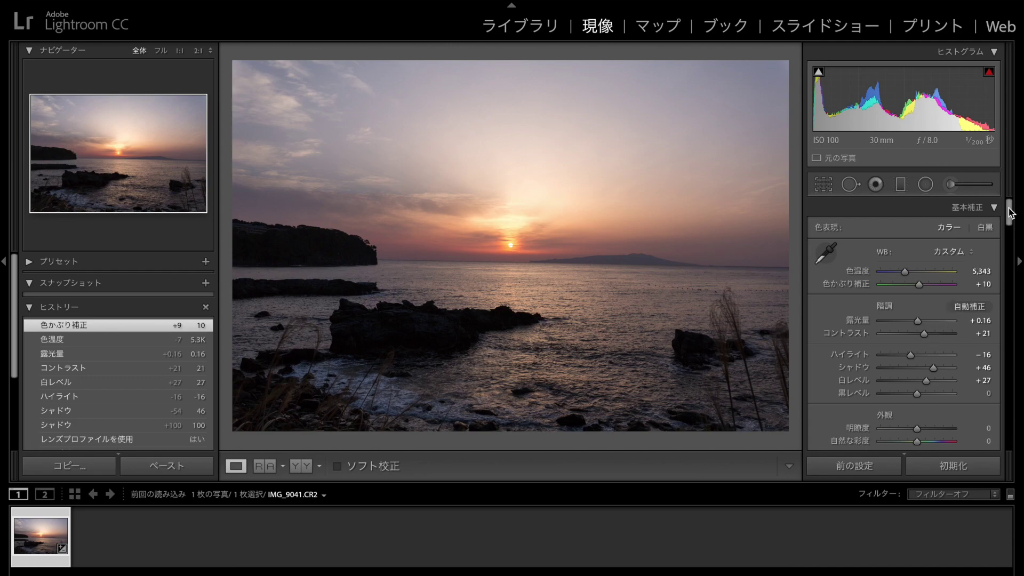
# Set Vibrance to +23 and reset Saturation to 0 after testing it.
pyautogui.moveTo(1009, 214); pyautogui.dragTo(1008, 225)
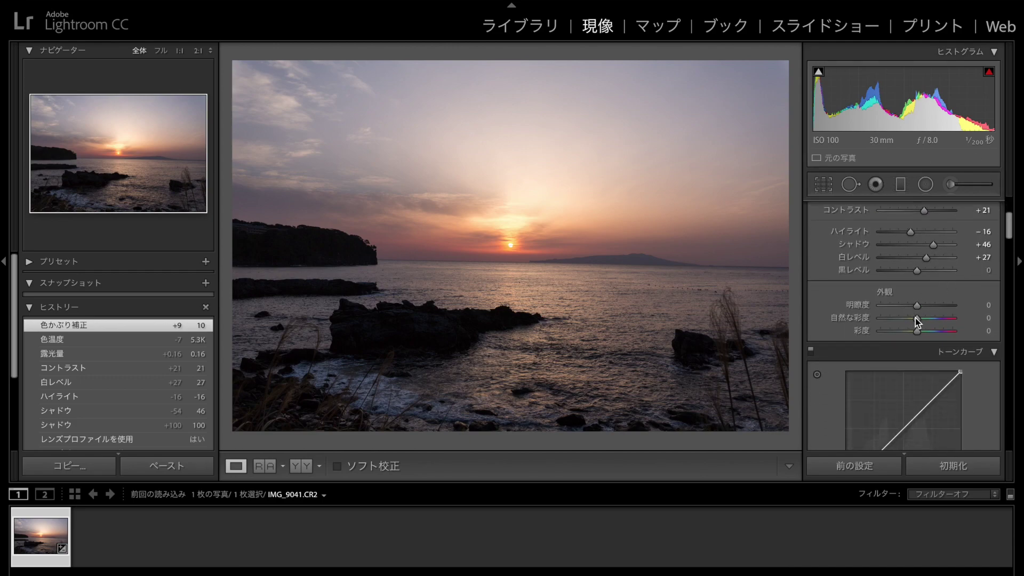
pyautogui.moveTo(915, 319); pyautogui.dragTo(968, 318)
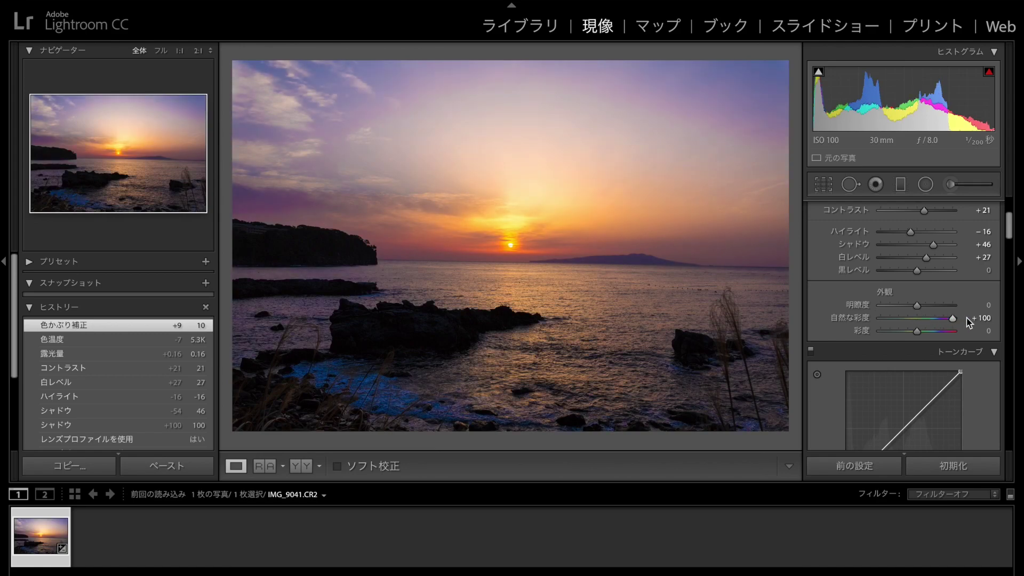
pyautogui.moveTo(952, 318); pyautogui.dragTo(923, 322)
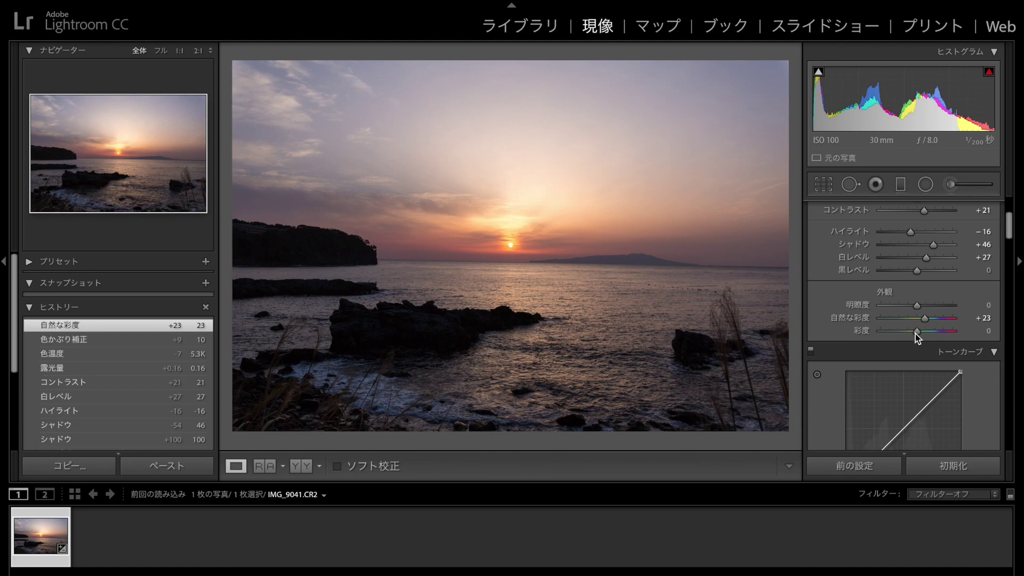
pyautogui.moveTo(915, 334); pyautogui.dragTo(921, 333)
pyautogui.moveTo(919, 334); pyautogui.dragTo(918, 335)
pyautogui.doubleClick(917, 335)
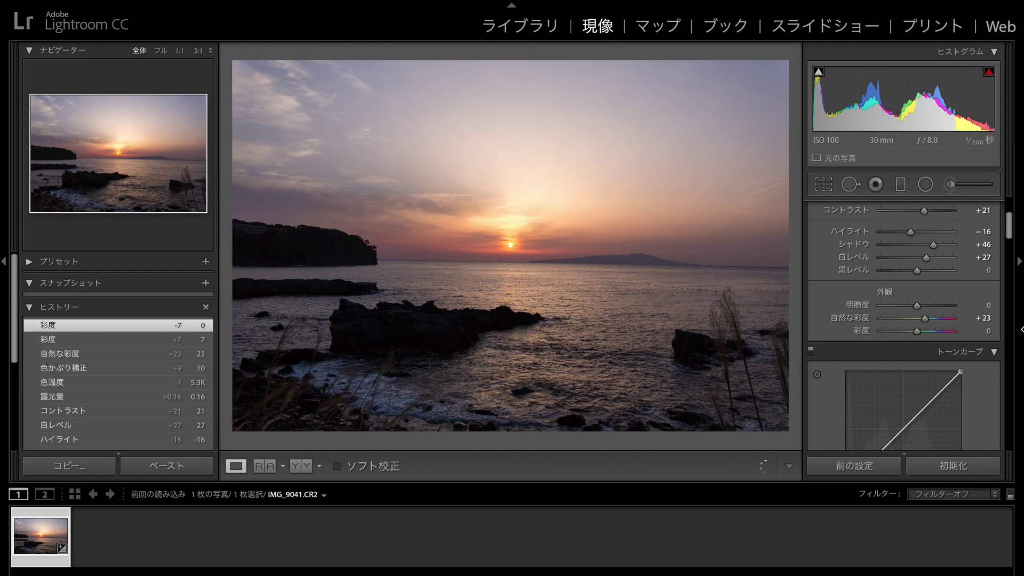
pyautogui.moveTo(1008, 228); pyautogui.dragTo(1011, 246)
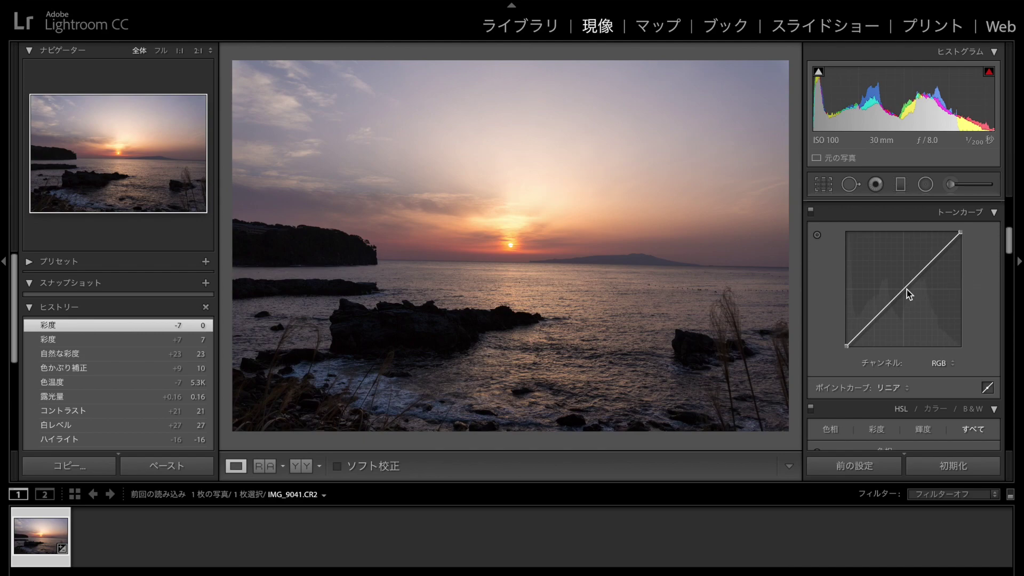
# Raise a midtone point on the RGB tone curve and add a shadow point.
pyautogui.moveTo(903, 290); pyautogui.dragTo(905, 283)
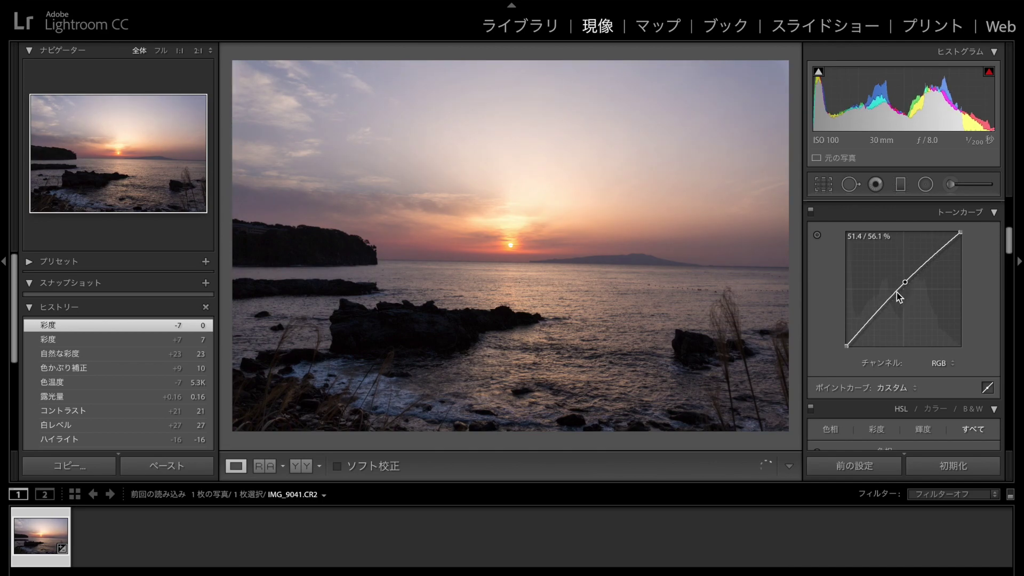
pyautogui.moveTo(871, 317); pyautogui.dragTo(872, 321)
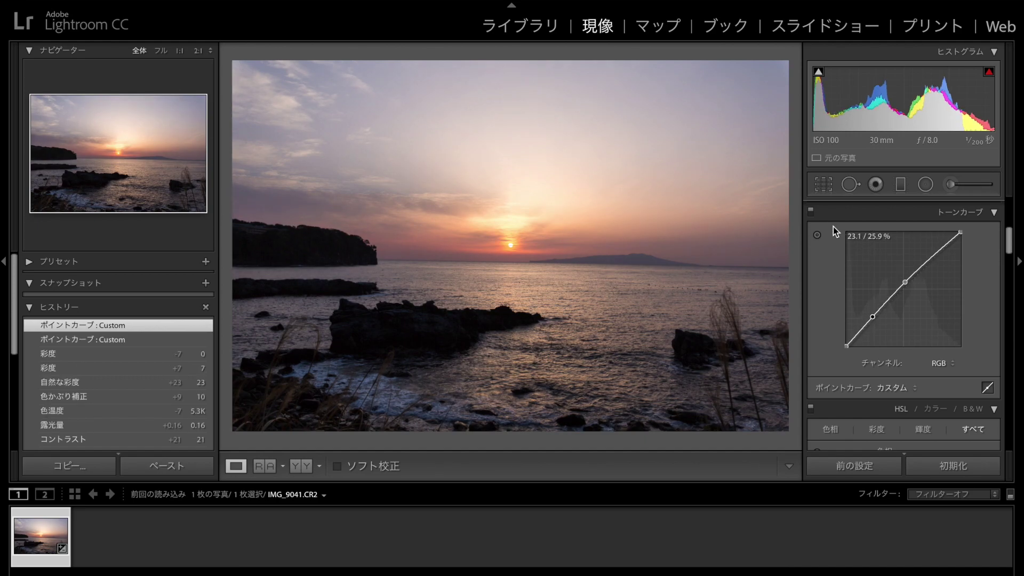
# Compare the tone curve off and on, check highlight clipping, and lower Highlights to -25.
pyautogui.click(814, 212)
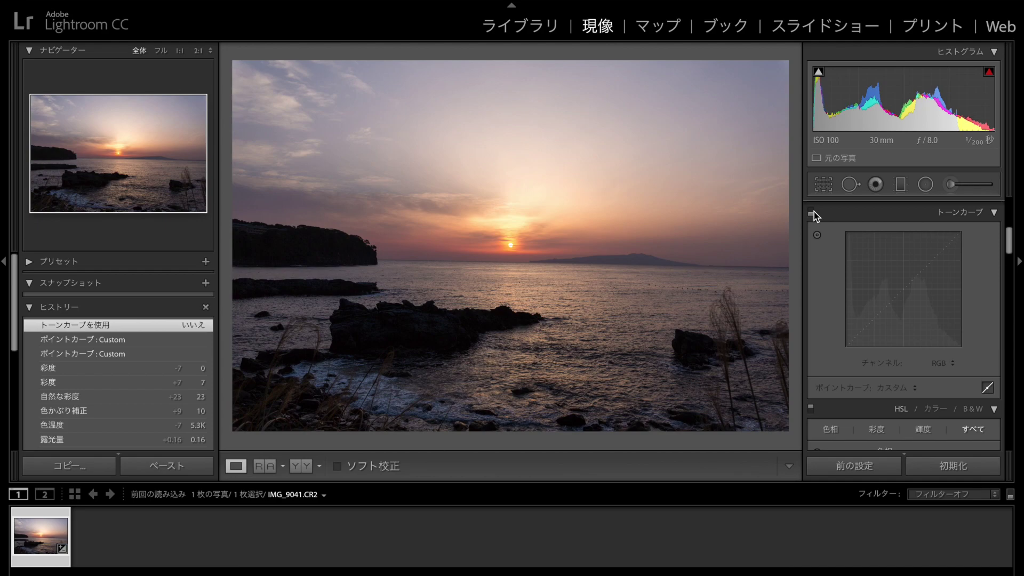
pyautogui.click(813, 213)
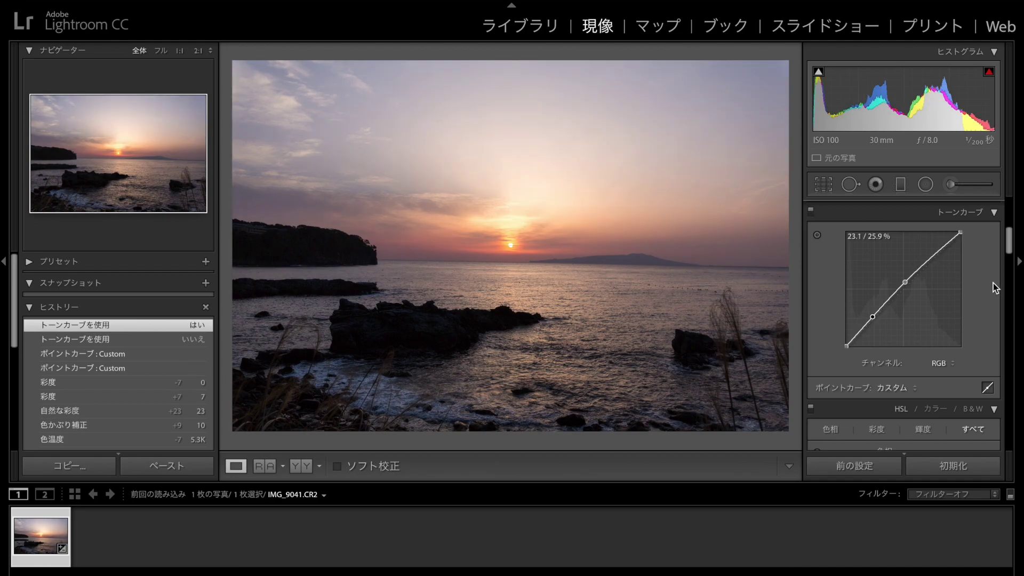
pyautogui.click(988, 73)
pyautogui.click(988, 73)
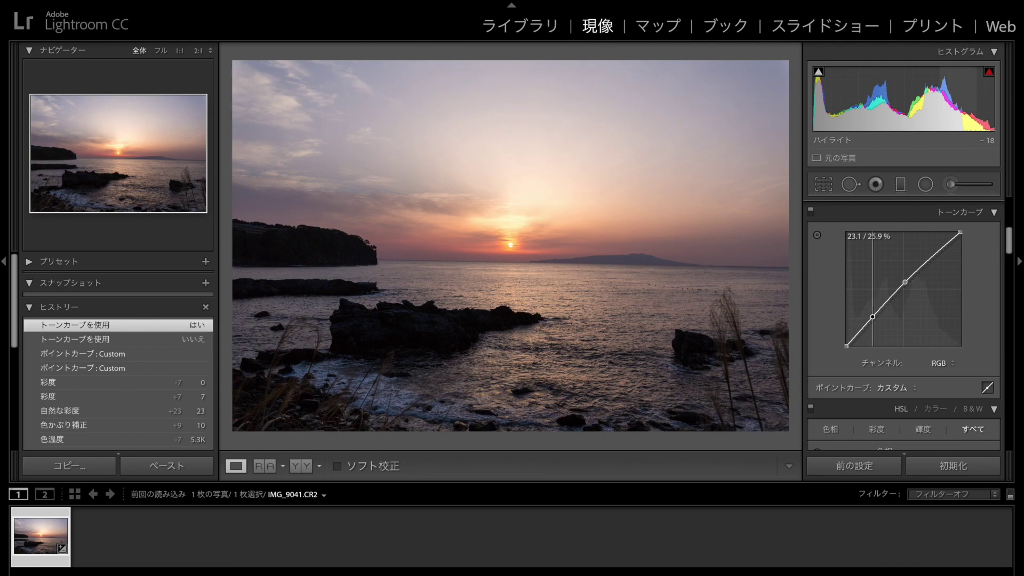
pyautogui.moveTo(959, 96)
pyautogui.mouseDown()
pyautogui.moveTo(943, 96)
pyautogui.moveTo(958, 90)
pyautogui.mouseUp()
pyautogui.click(988, 73)
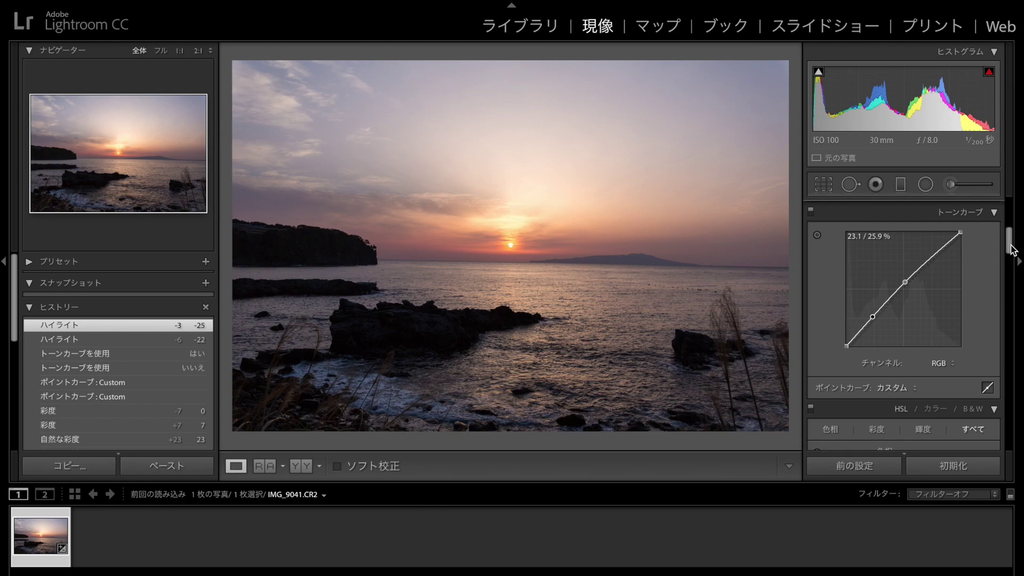
pyautogui.moveTo(1011, 250); pyautogui.dragTo(1016, 269)
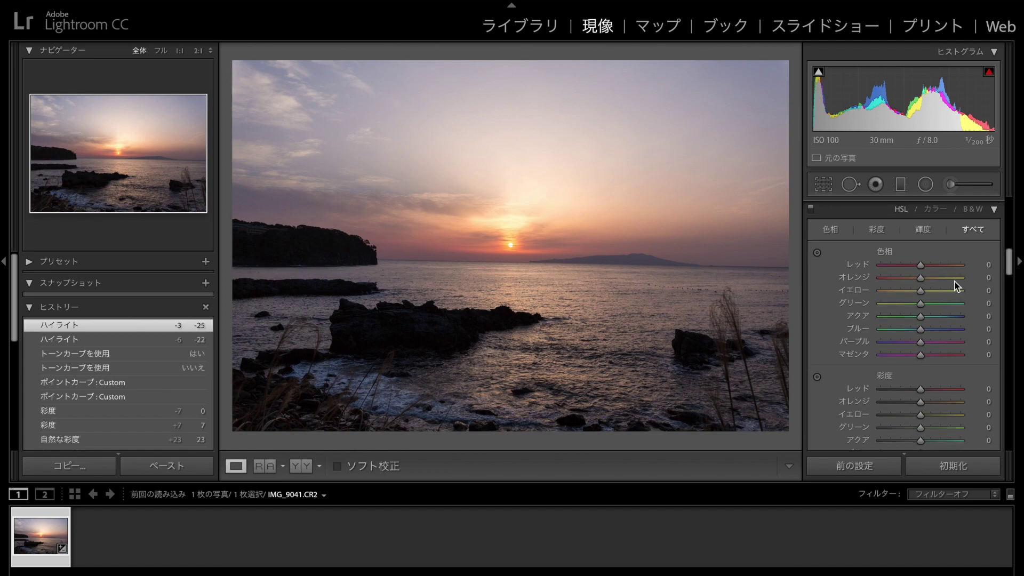
# Leave the Orange hue unchanged, and set Orange saturation to +21 and Red saturation to +9.
pyautogui.moveTo(920, 278)
pyautogui.mouseDown()
pyautogui.moveTo(852, 277)
pyautogui.moveTo(921, 275)
pyautogui.mouseUp()
pyautogui.moveTo(1009, 262); pyautogui.dragTo(1010, 275)
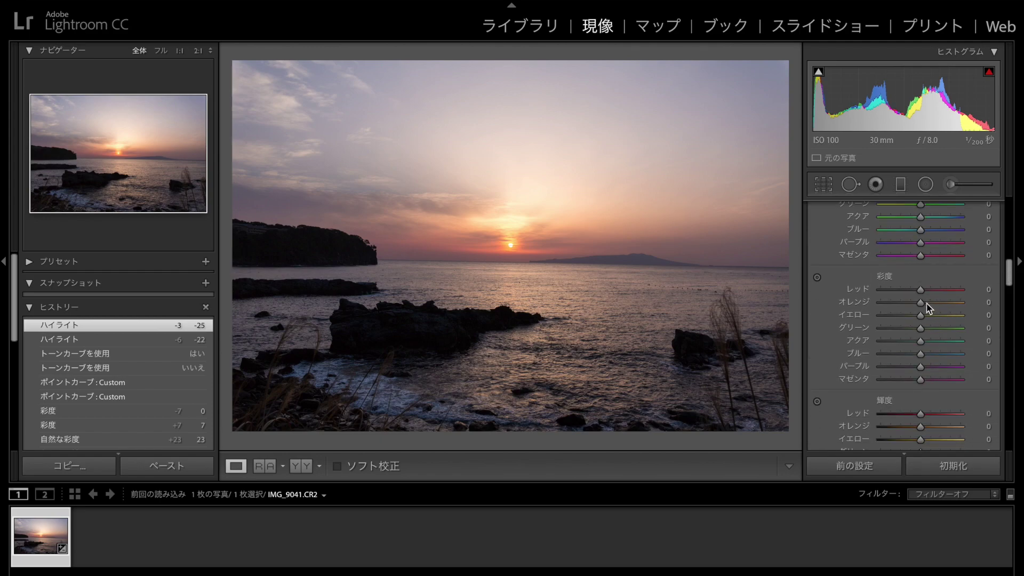
pyautogui.moveTo(920, 302)
pyautogui.mouseDown()
pyautogui.moveTo(932, 303)
pyautogui.moveTo(911, 290)
pyautogui.moveTo(924, 293)
pyautogui.mouseUp()
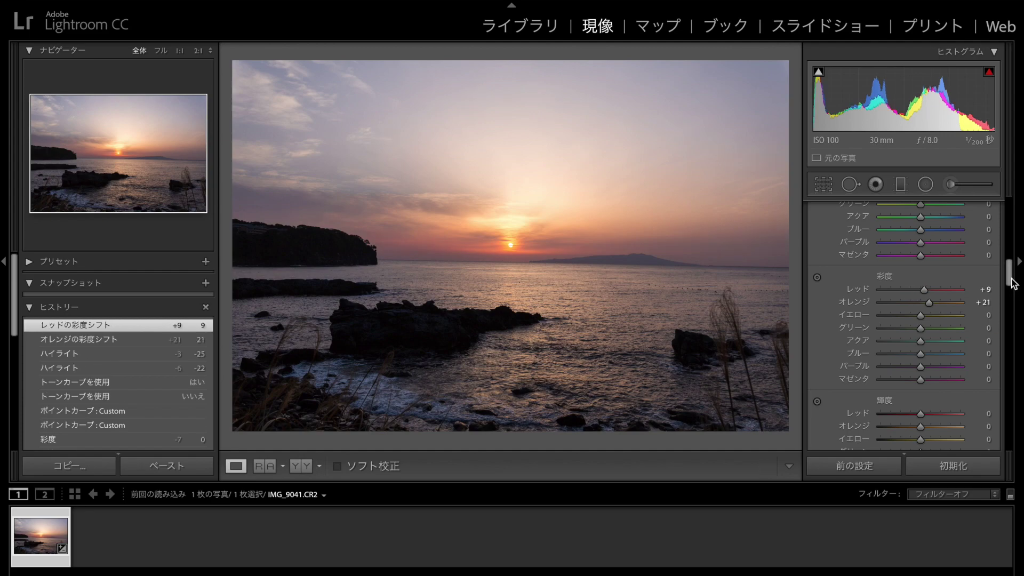
pyautogui.moveTo(1011, 277); pyautogui.dragTo(1012, 300)
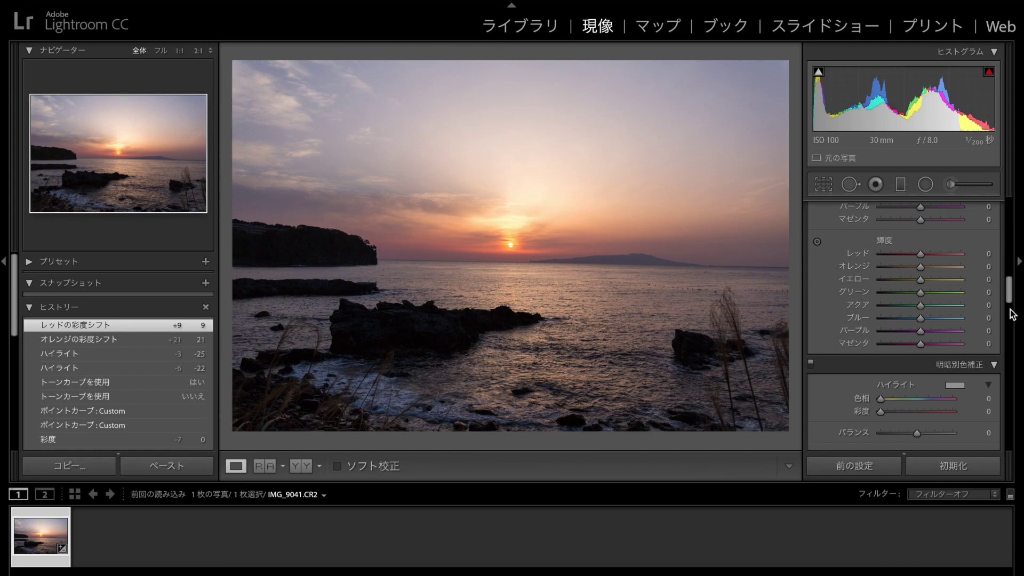
pyautogui.moveTo(1010, 297); pyautogui.dragTo(1010, 333)
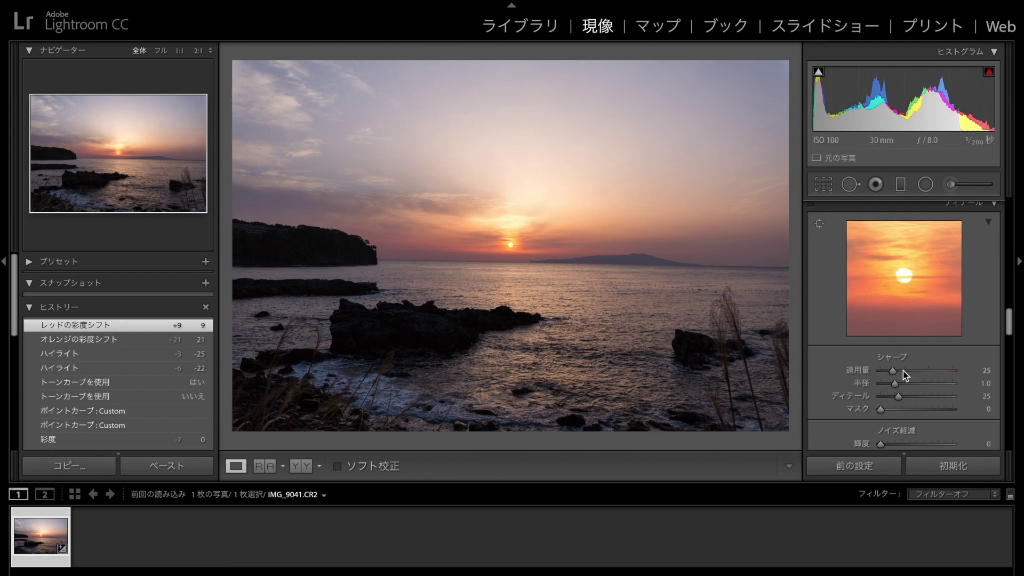
# Set Sharpening Amount to 45 and inspect the rocks at 100% before fitting the view.
pyautogui.click(903, 371)
pyautogui.moveTo(902, 371); pyautogui.dragTo(903, 371)
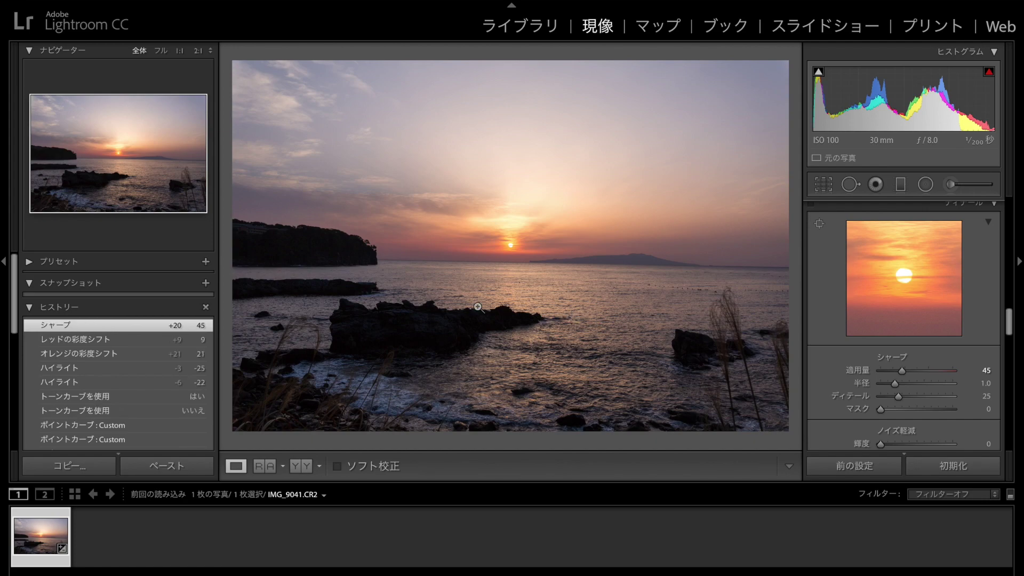
pyautogui.click(442, 318)
pyautogui.moveTo(441, 327); pyautogui.dragTo(467, 310)
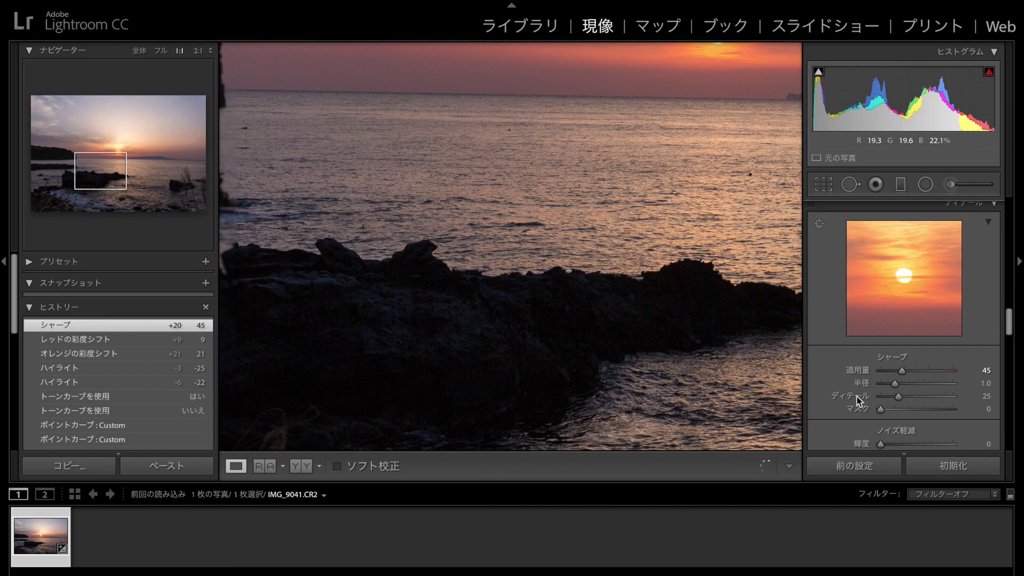
pyautogui.press('z')
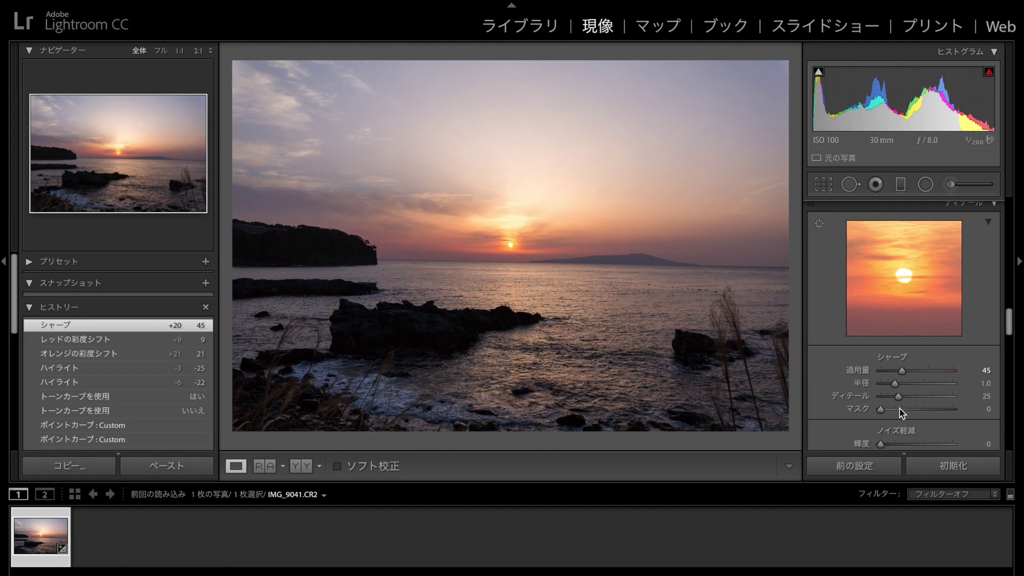
pyautogui.press('alt')
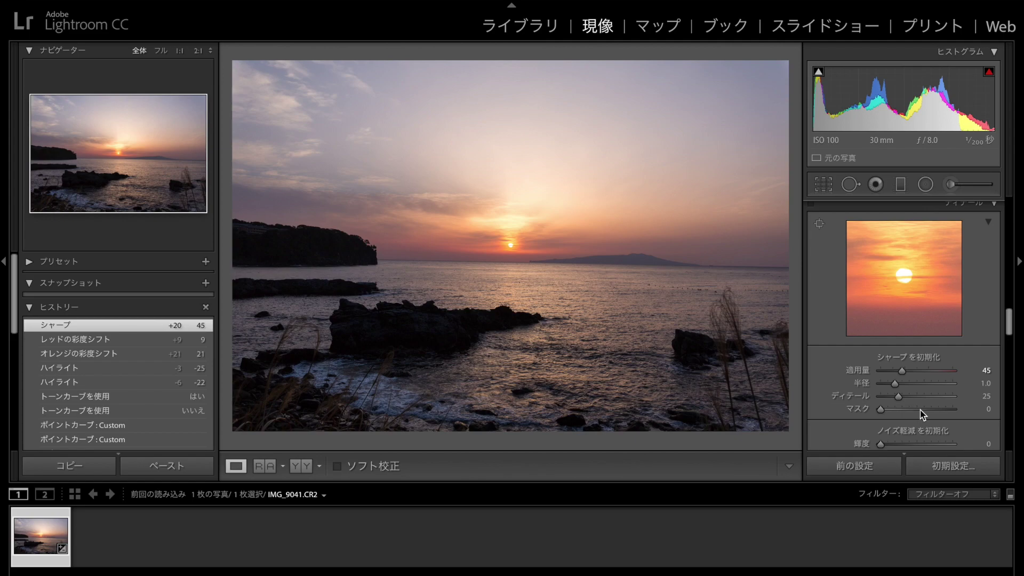
# Preview the edge mask and set Sharpening Masking to 42, keeping Amount at 45.
pyautogui.keyDown('alt'); pyautogui.click(921, 410); pyautogui.keyUp('alt')
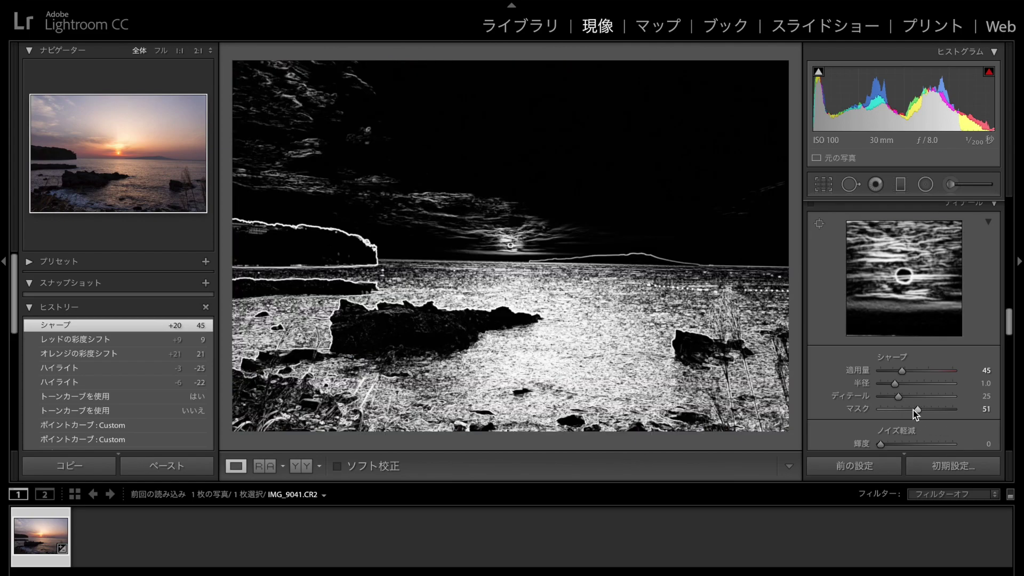
pyautogui.moveTo(913, 410)
pyautogui.mouseDown()
pyautogui.moveTo(897, 409)
pyautogui.moveTo(910, 411)
pyautogui.mouseUp()
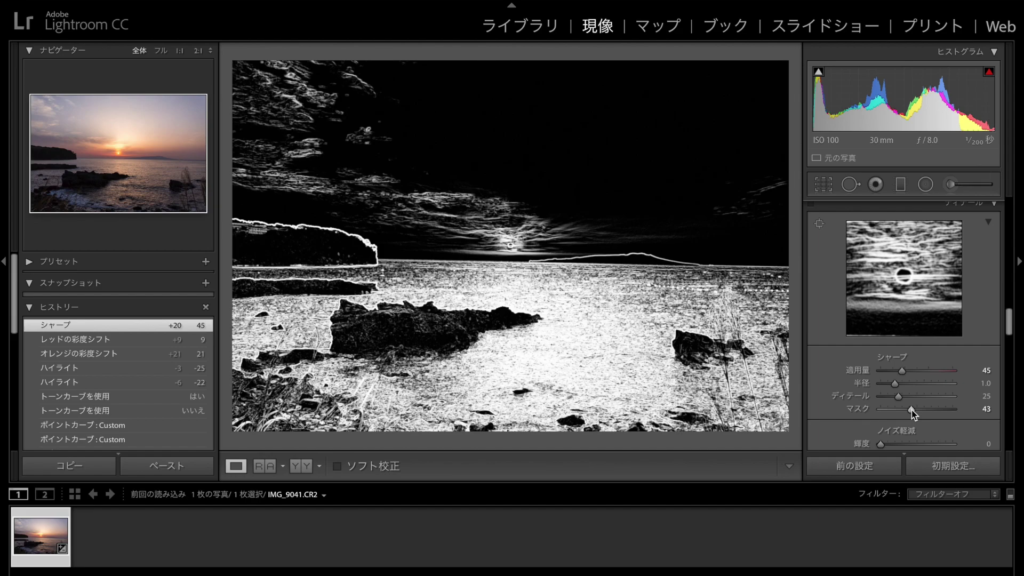
pyautogui.moveTo(912, 412)
pyautogui.mouseDown()
pyautogui.moveTo(900, 412)
pyautogui.moveTo(921, 410)
pyautogui.moveTo(910, 411)
pyautogui.mouseUp()
pyautogui.moveTo(911, 411); pyautogui.dragTo(910, 410)
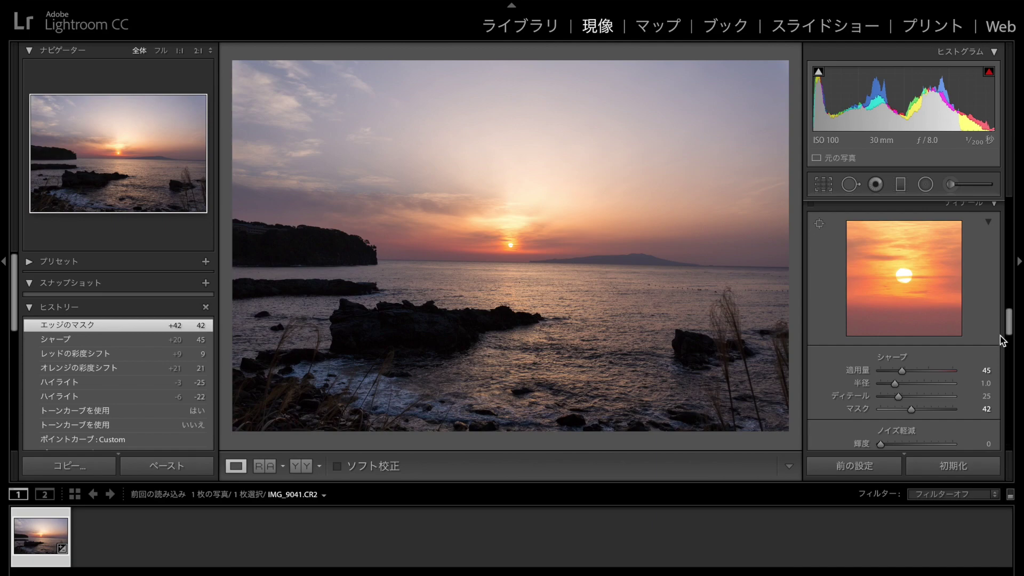
# In the Effects panel, try maximum Dehaze, then settle it at +11.
pyautogui.moveTo(1011, 330); pyautogui.dragTo(1011, 425)
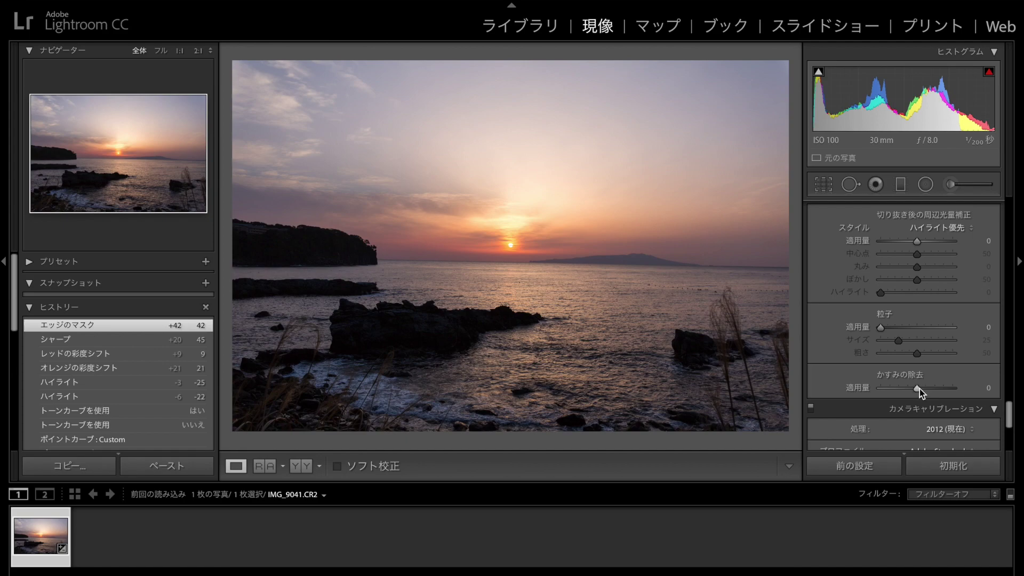
pyautogui.moveTo(920, 389); pyautogui.dragTo(923, 391)
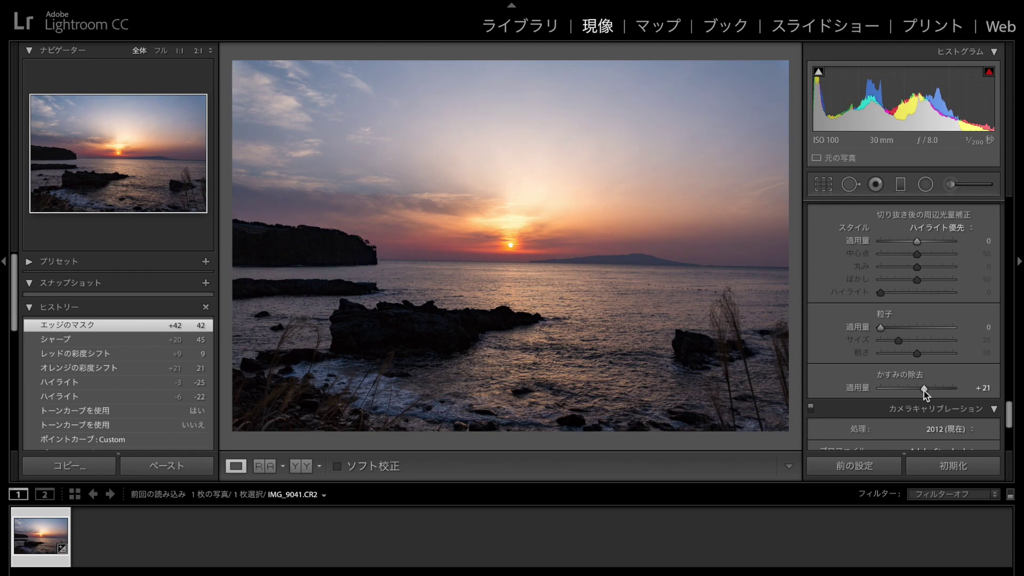
pyautogui.moveTo(923, 390)
pyautogui.mouseDown()
pyautogui.moveTo(970, 392)
pyautogui.moveTo(923, 390)
pyautogui.mouseUp()
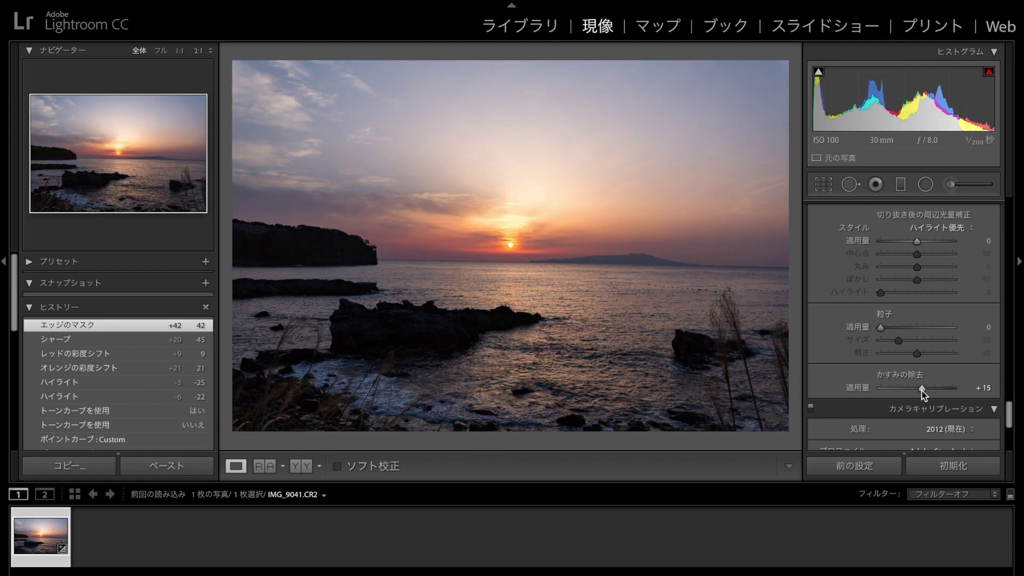
pyautogui.moveTo(923, 390); pyautogui.dragTo(920, 391)
pyautogui.moveTo(921, 389); pyautogui.dragTo(922, 389)
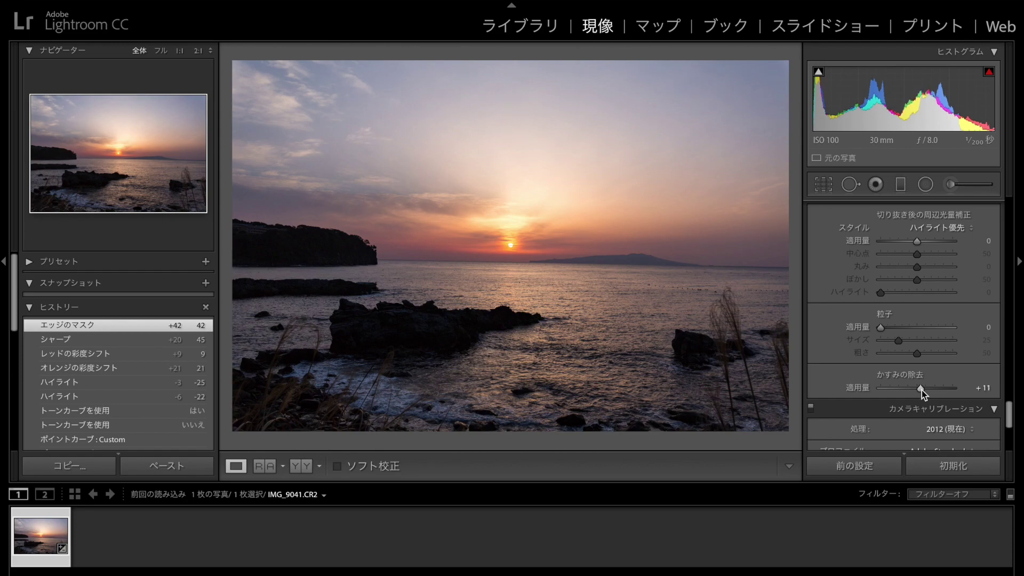
# Toggle the Effects panel off and on to compare, then return to the Basic panel.
pyautogui.scroll(3, 1011, 412)
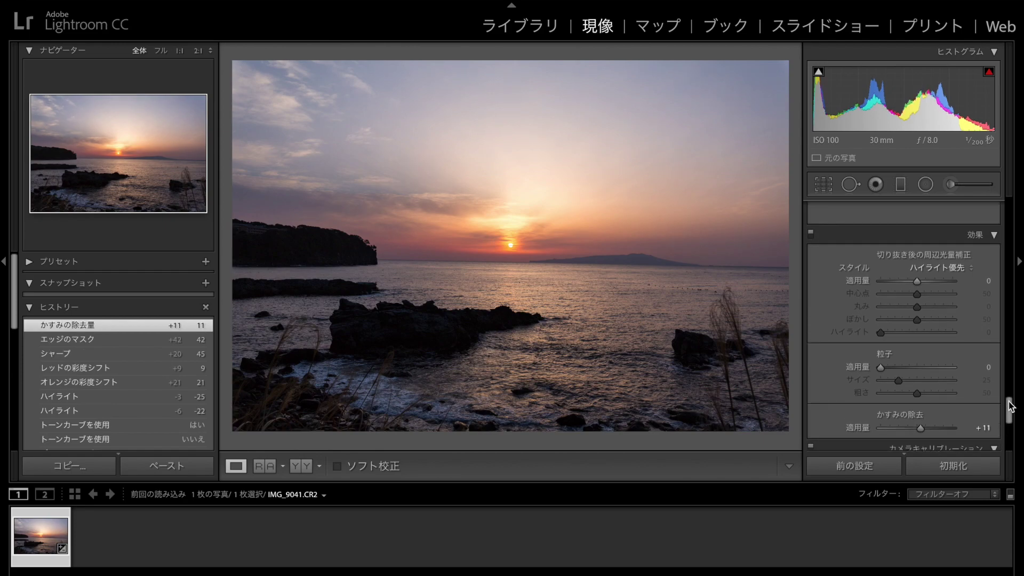
pyautogui.click(811, 232)
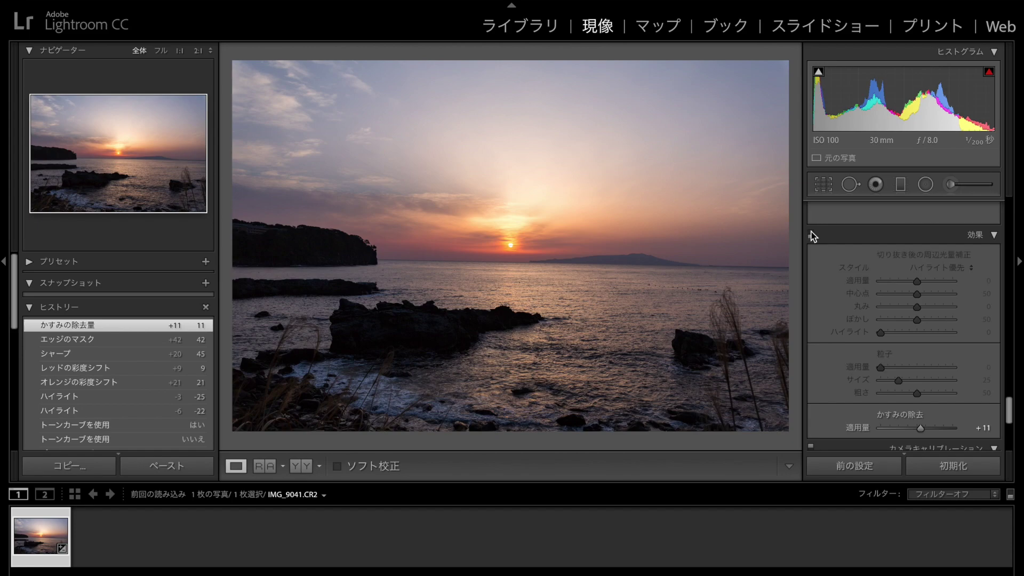
pyautogui.click(811, 232)
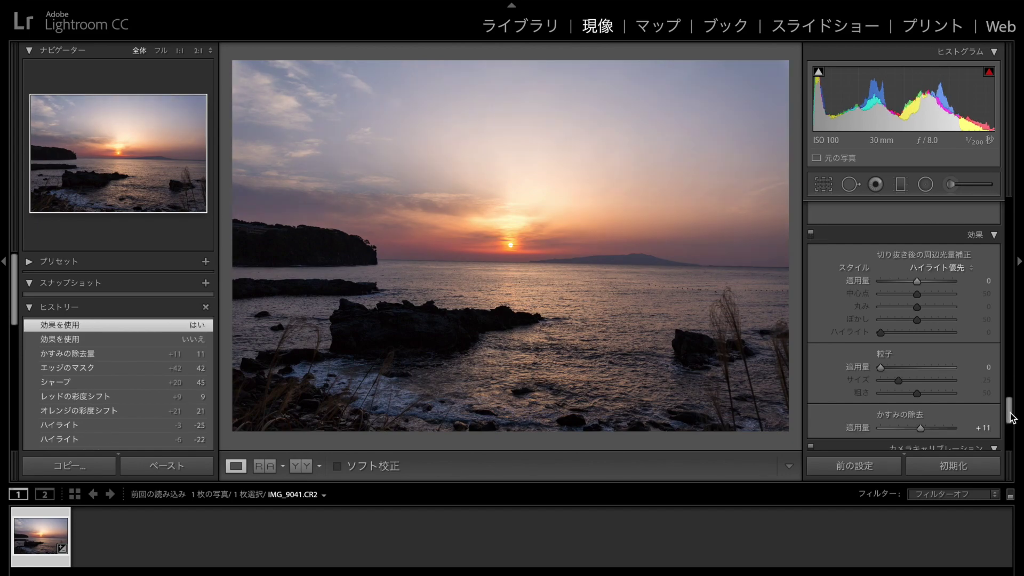
pyautogui.moveTo(1007, 423); pyautogui.dragTo(1011, 446)
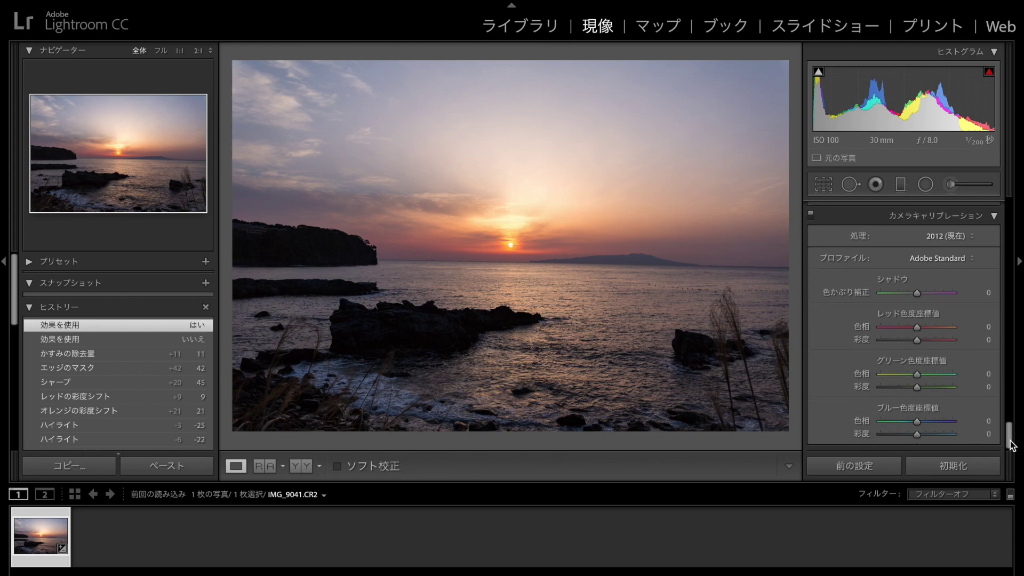
pyautogui.moveTo(1011, 445); pyautogui.dragTo(1006, 223)
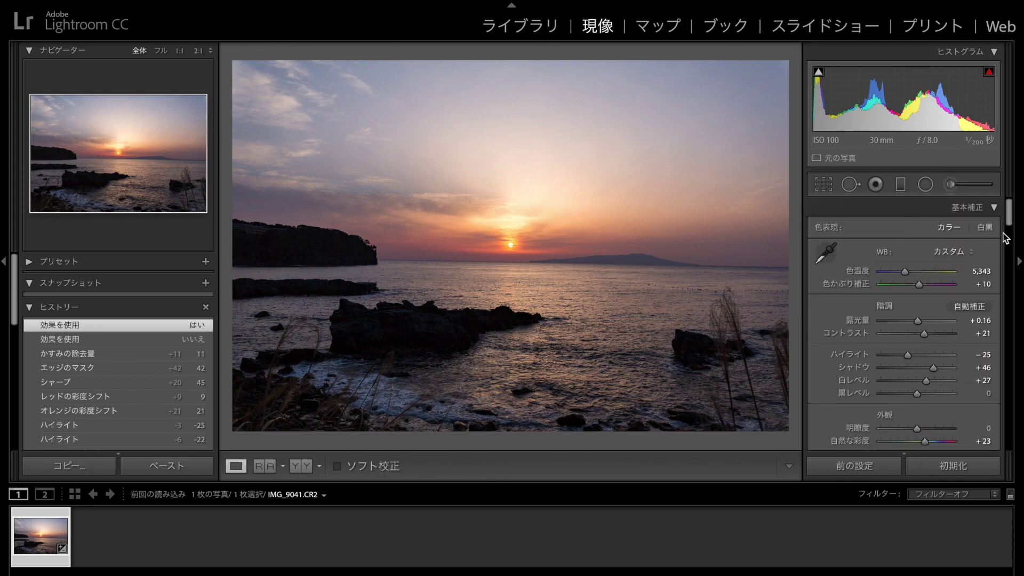
# Crop the photo to a 16x9 aspect ratio, shifting the image upward within the frame.
pyautogui.click(823, 184)
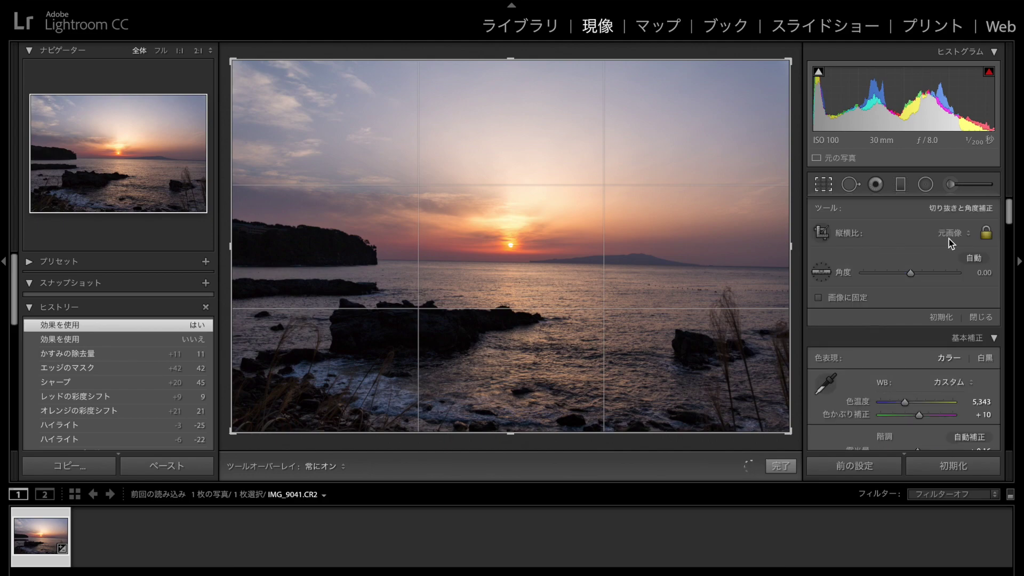
pyautogui.click(949, 238)
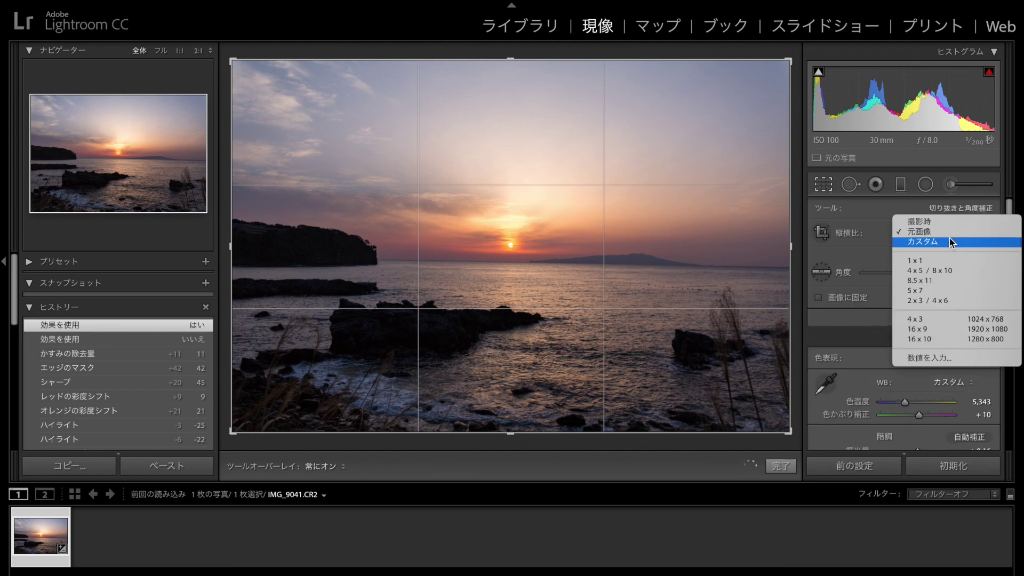
pyautogui.click(926, 328)
pyautogui.moveTo(585, 283); pyautogui.dragTo(586, 249)
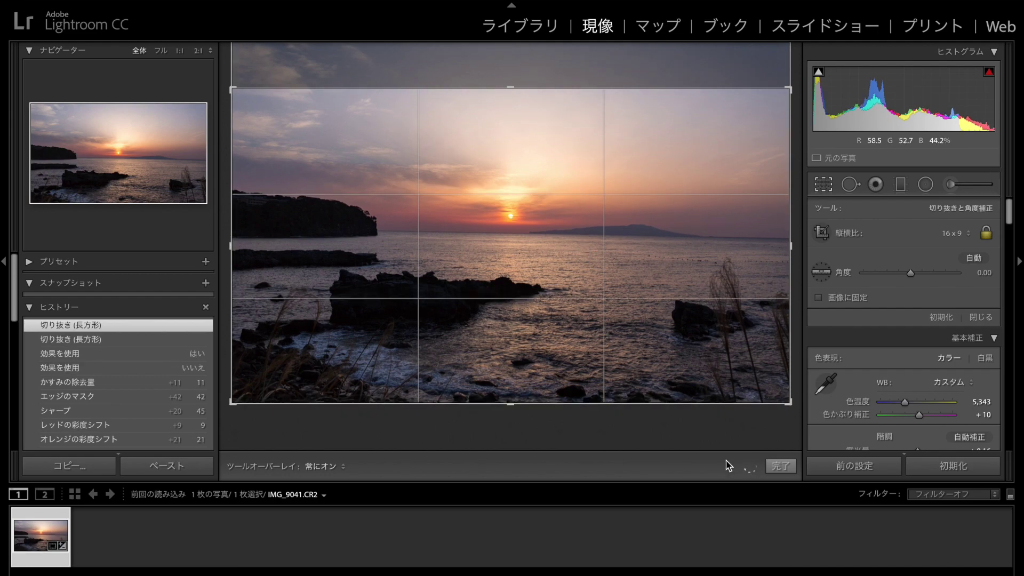
pyautogui.click(778, 467)
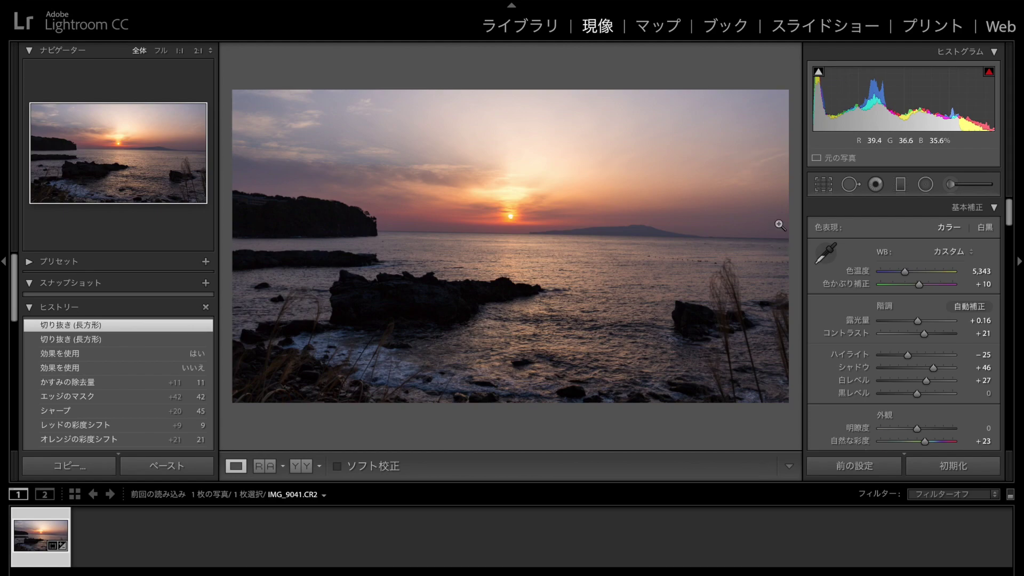
# Level the horizon with the Straighten tool for a −0.85 angle and apply it.
pyautogui.click(822, 184)
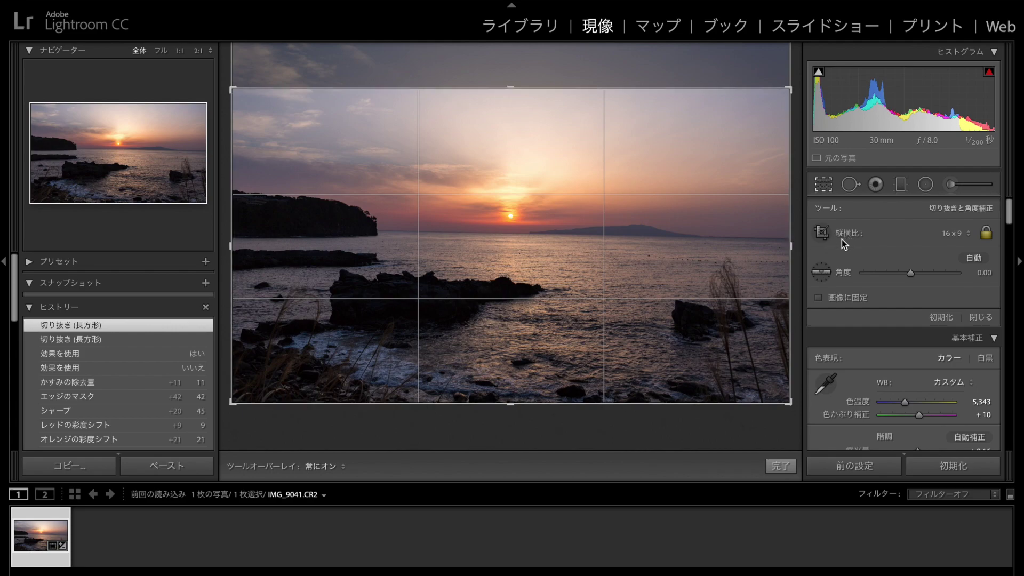
pyautogui.click(822, 271)
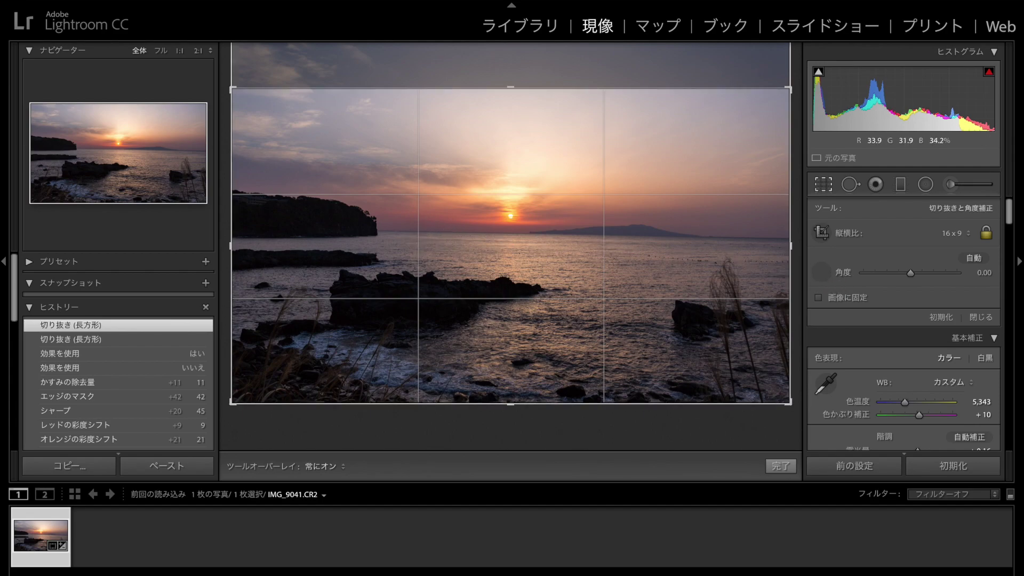
pyautogui.moveTo(404, 231); pyautogui.dragTo(752, 236)
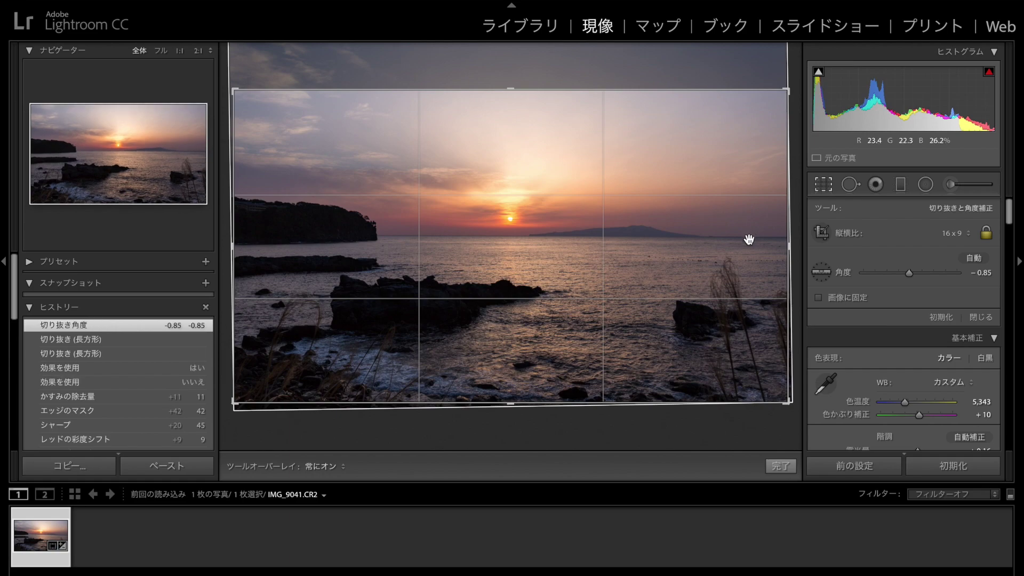
pyautogui.click(782, 466)
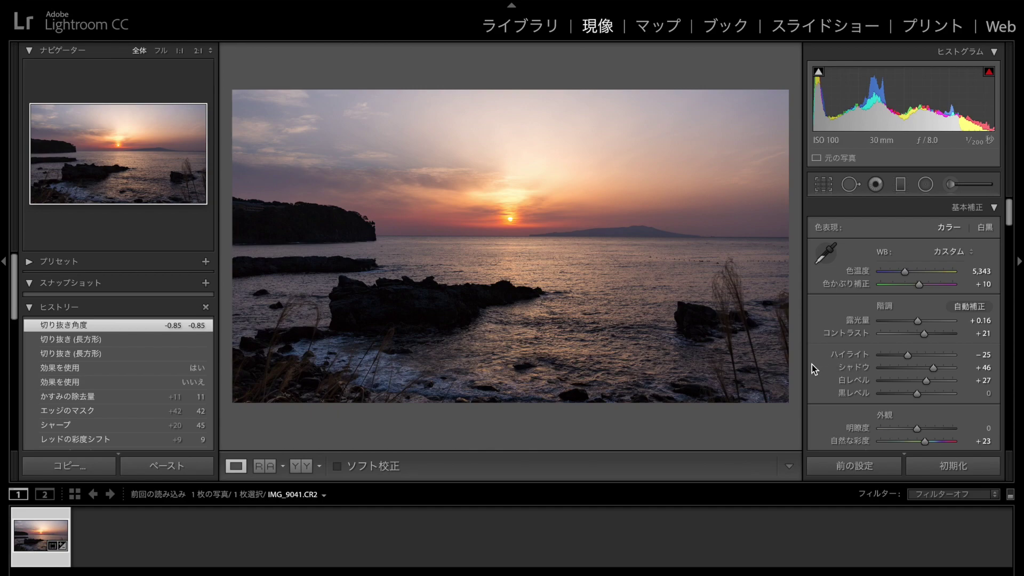
# Raise Shadows to +57, checking the foreground rocks at 1:1 before returning to Fit.
pyautogui.click(954, 372)
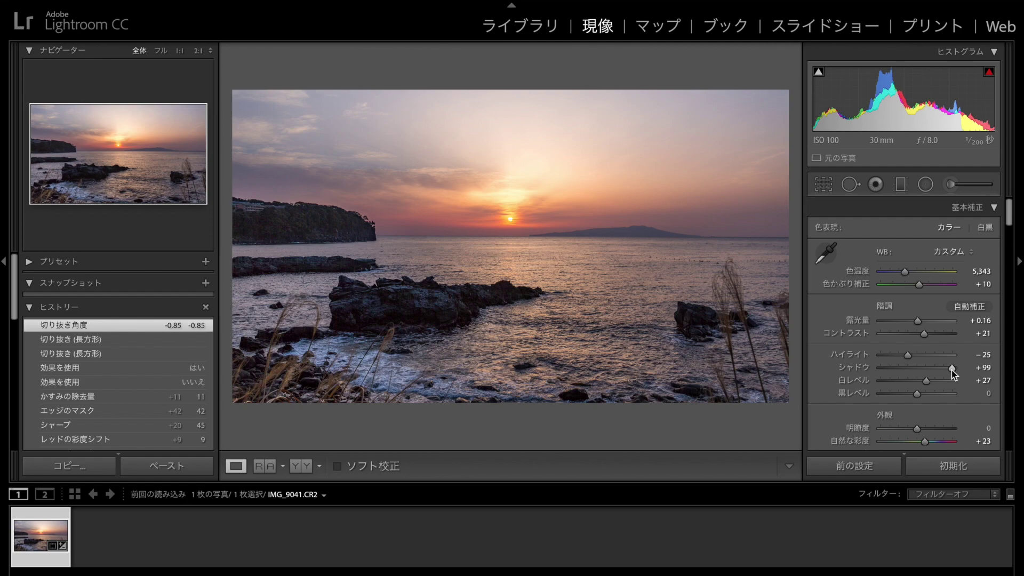
pyautogui.moveTo(951, 370); pyautogui.dragTo(948, 370)
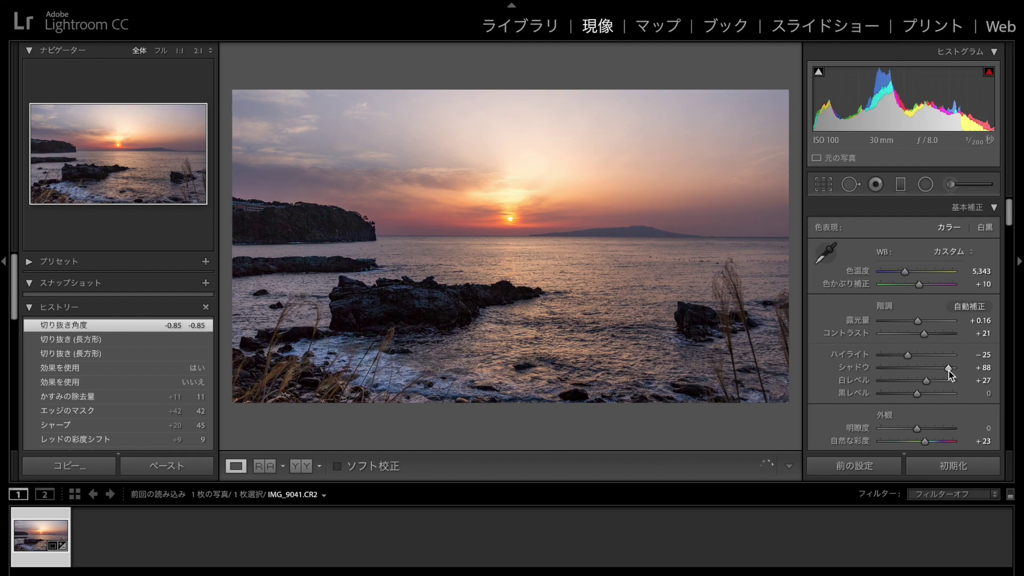
pyautogui.click(424, 306)
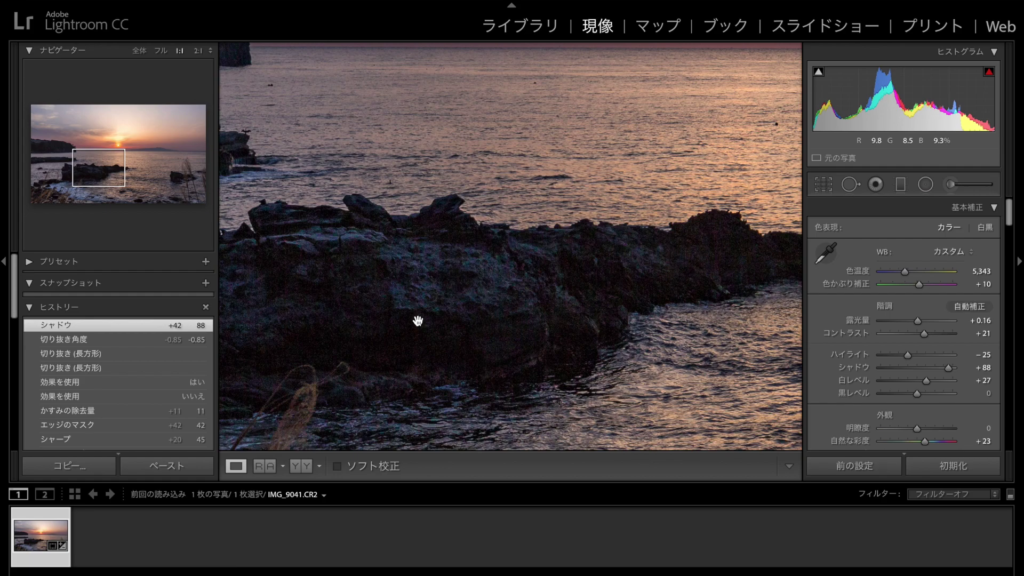
pyautogui.click(417, 321)
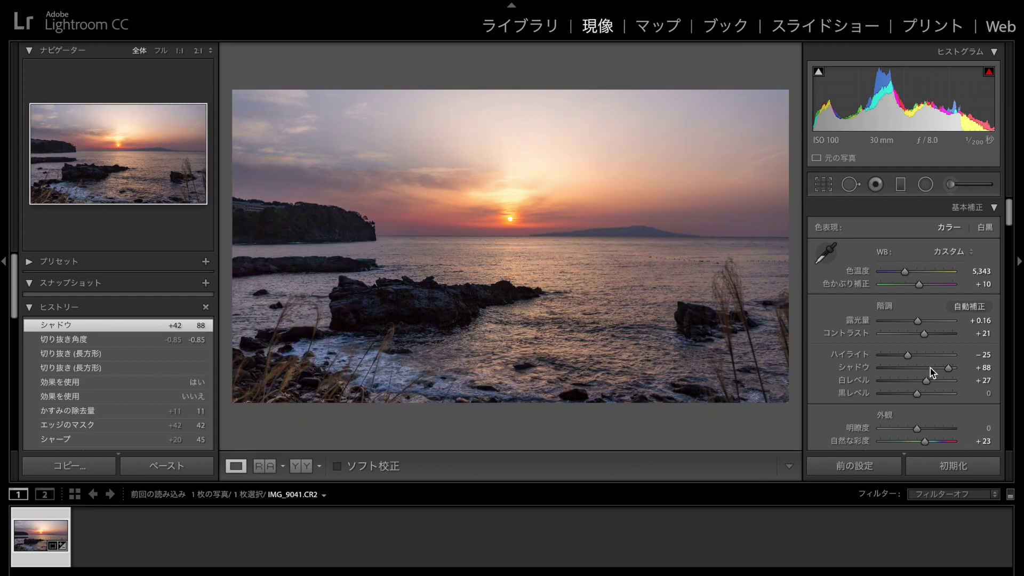
pyautogui.moveTo(930, 368); pyautogui.dragTo(935, 366)
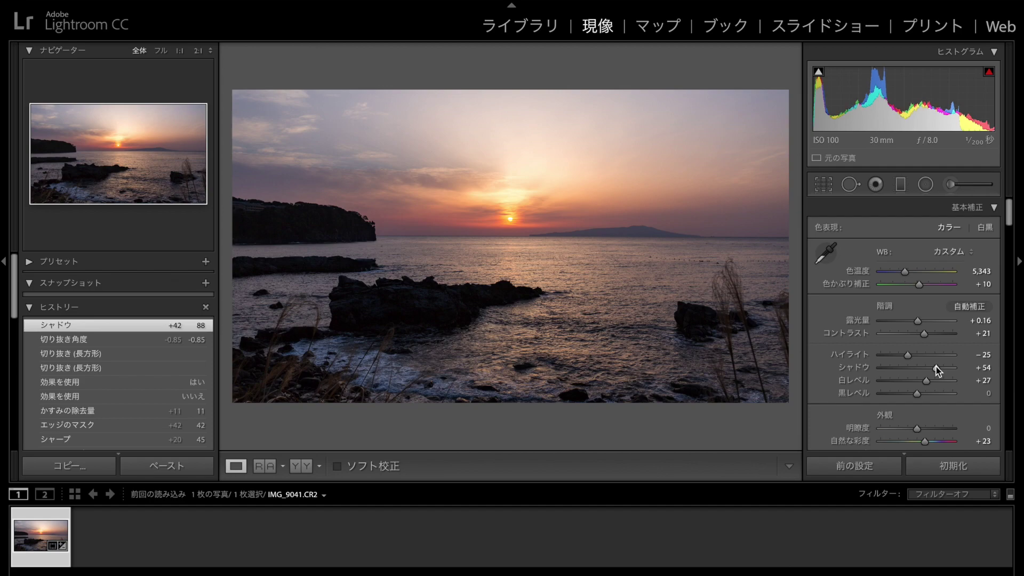
pyautogui.moveTo(935, 366); pyautogui.dragTo(936, 366)
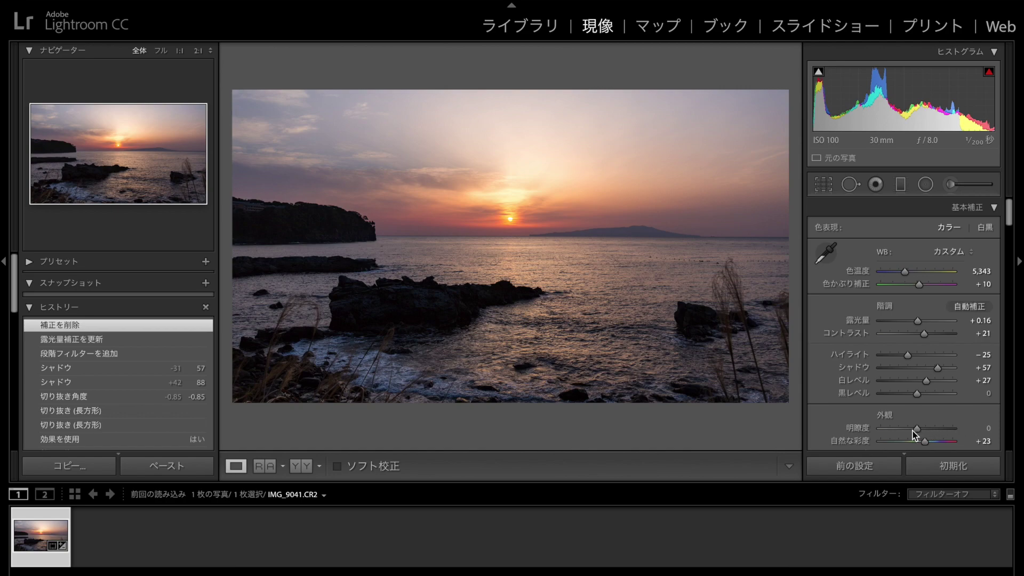
# Try higher Clarity values, then set Clarity to +1.
pyautogui.moveTo(915, 429); pyautogui.dragTo(918, 429)
pyautogui.moveTo(915, 430); pyautogui.dragTo(915, 430)
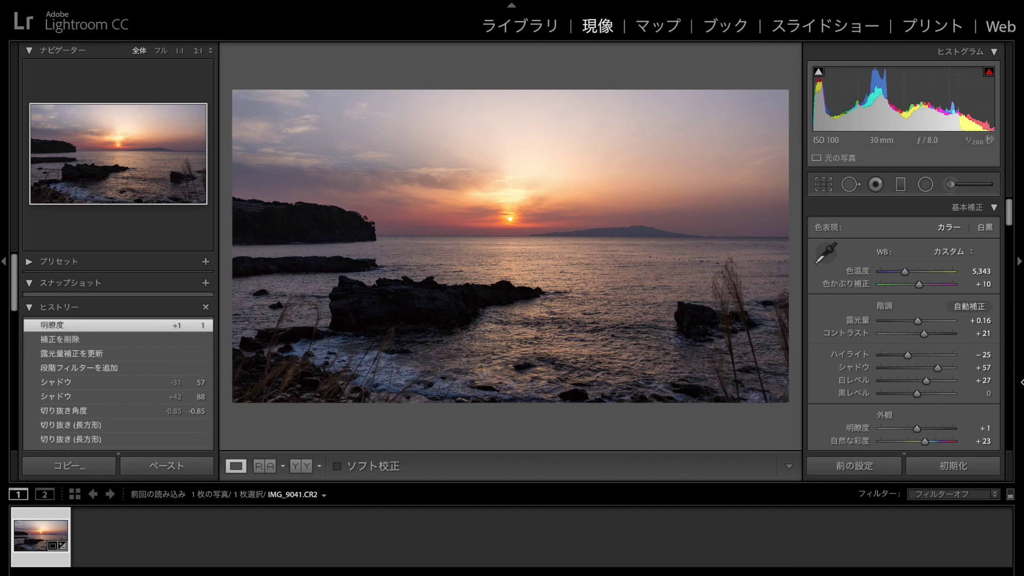